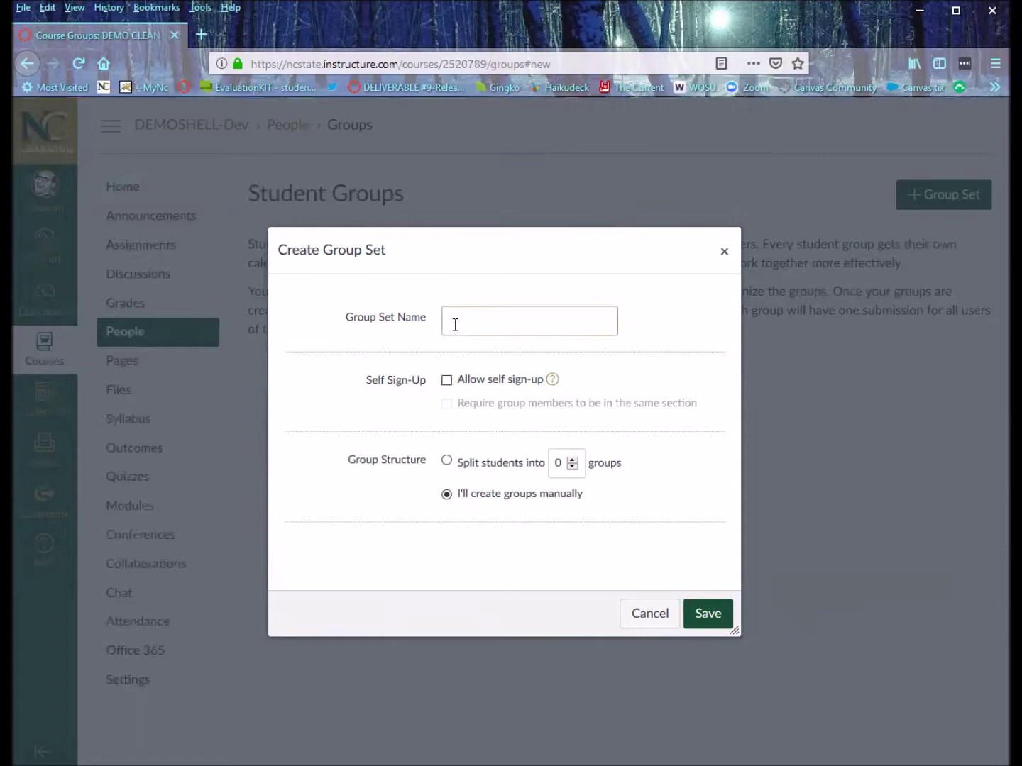
Create a group set named Class Teams, keeping self sign-up off and the groups to be created manually.
{"action": "type", "text": "C"}
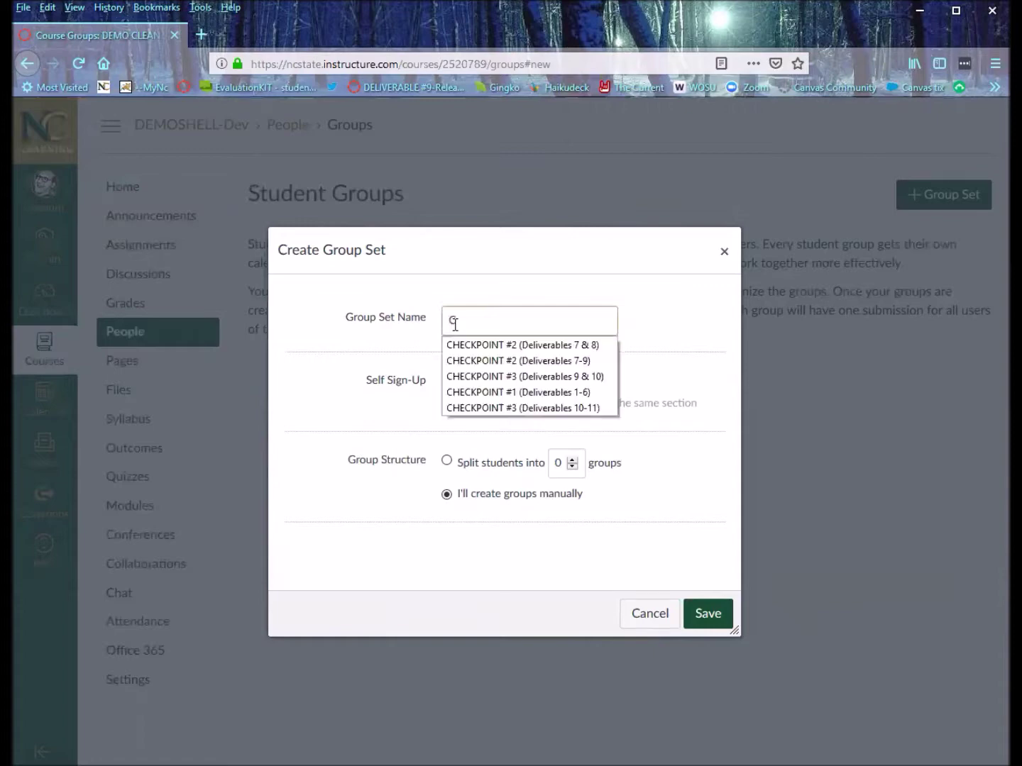
{"action": "type", "text": "lass Teams"}
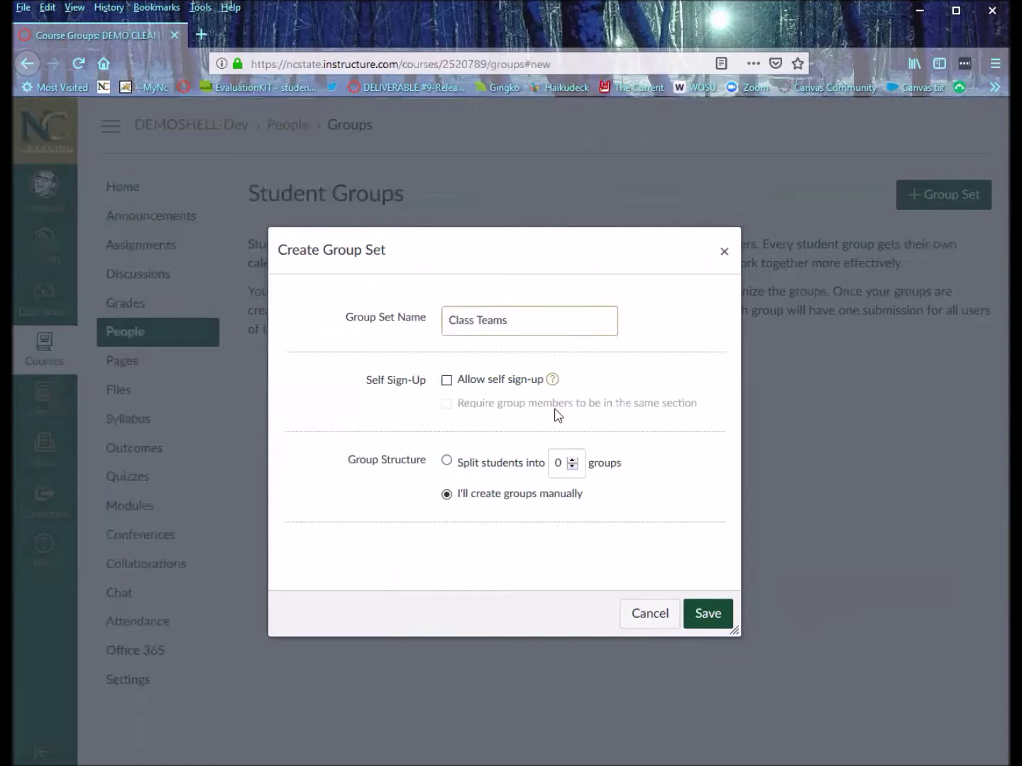
{"action": "left_click", "coordinate": [707, 623]}
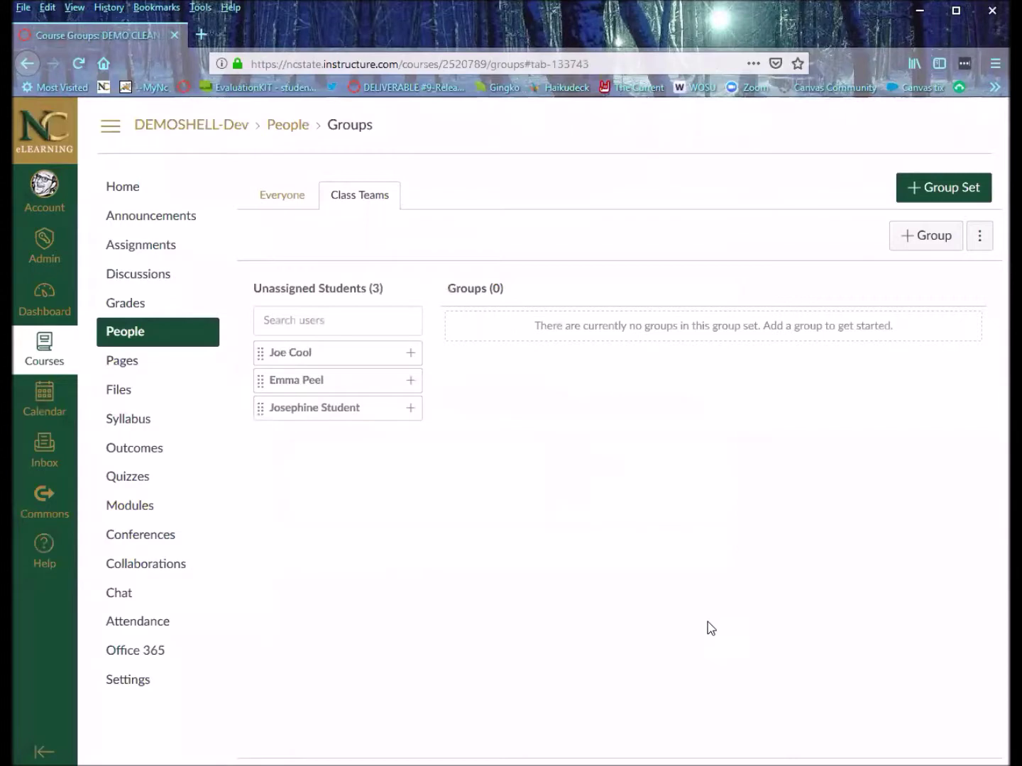
Add a group named Team Alpha to the Class Teams group set, with no member limit.
{"action": "left_click", "coordinate": [283, 211]}
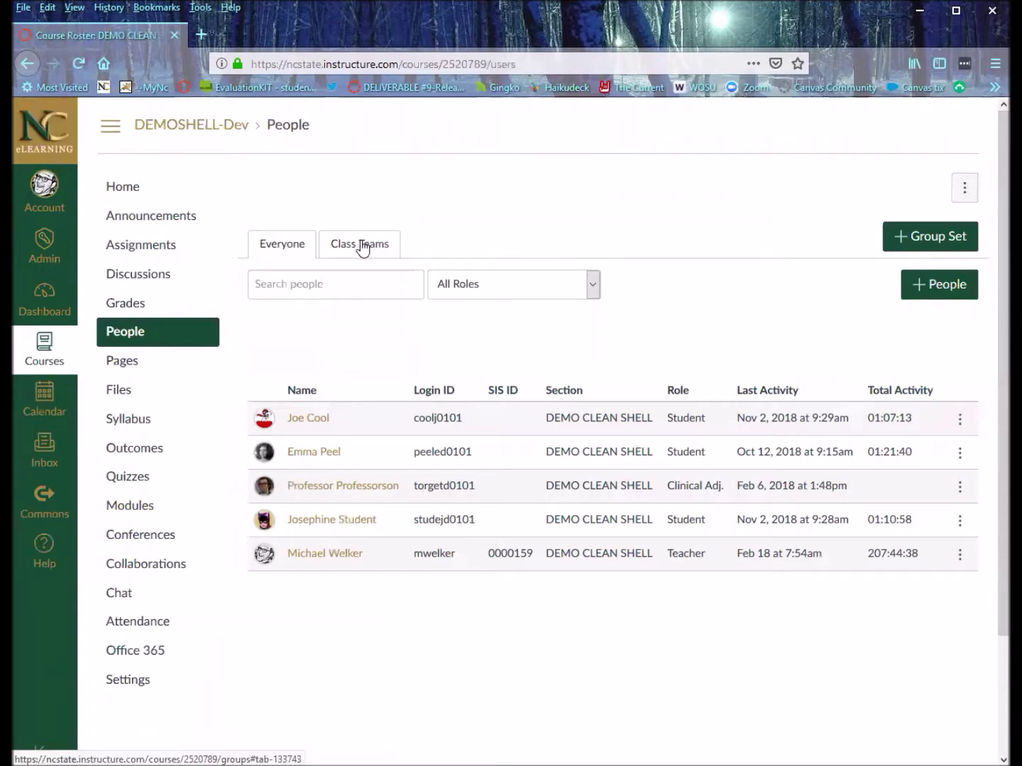
{"action": "left_click", "coordinate": [363, 246]}
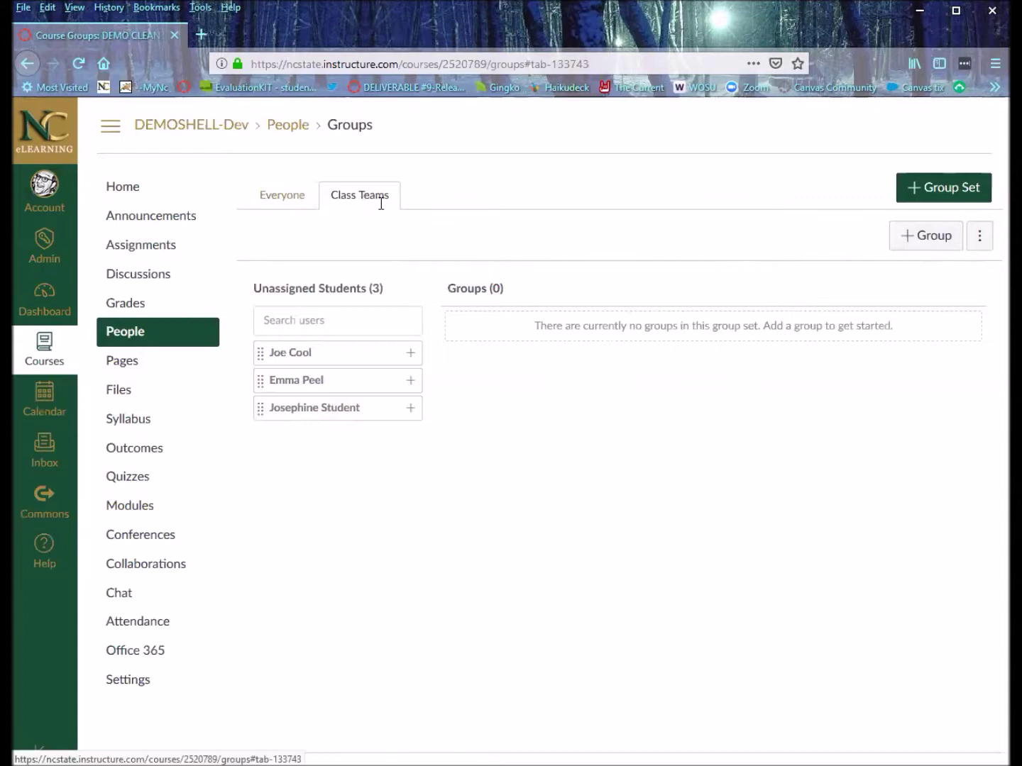
{"action": "left_click", "coordinate": [922, 242]}
{"action": "left_click", "coordinate": [497, 419]}
{"action": "type", "text": "Team Alpha"}
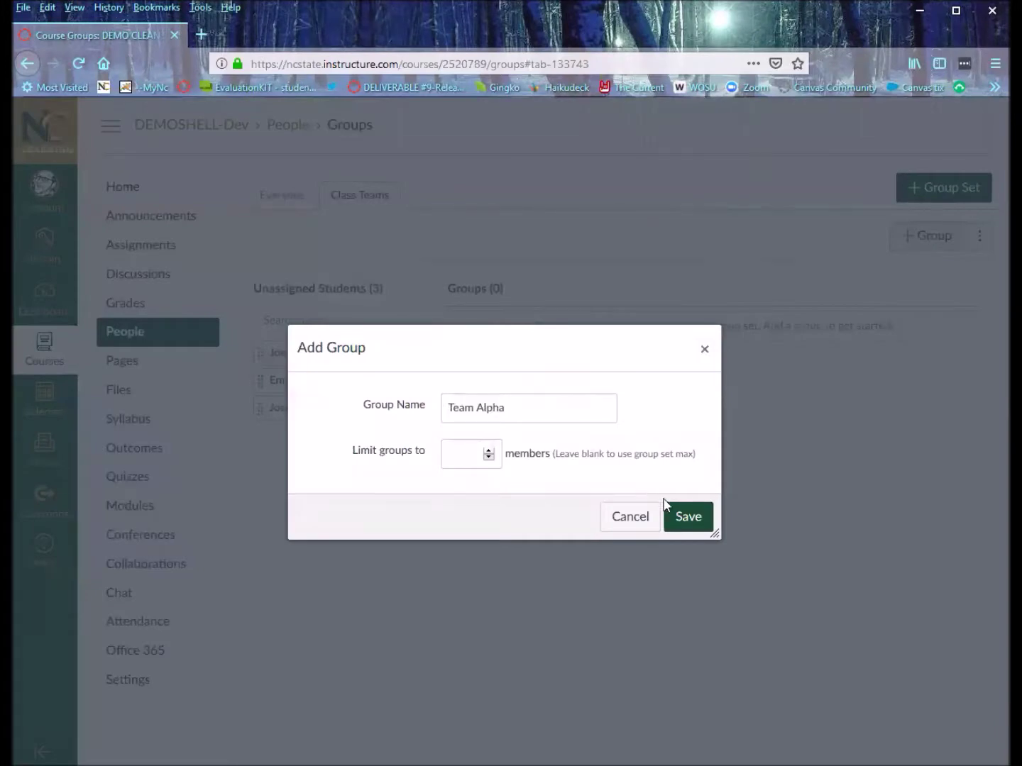
{"action": "left_click", "coordinate": [703, 525]}
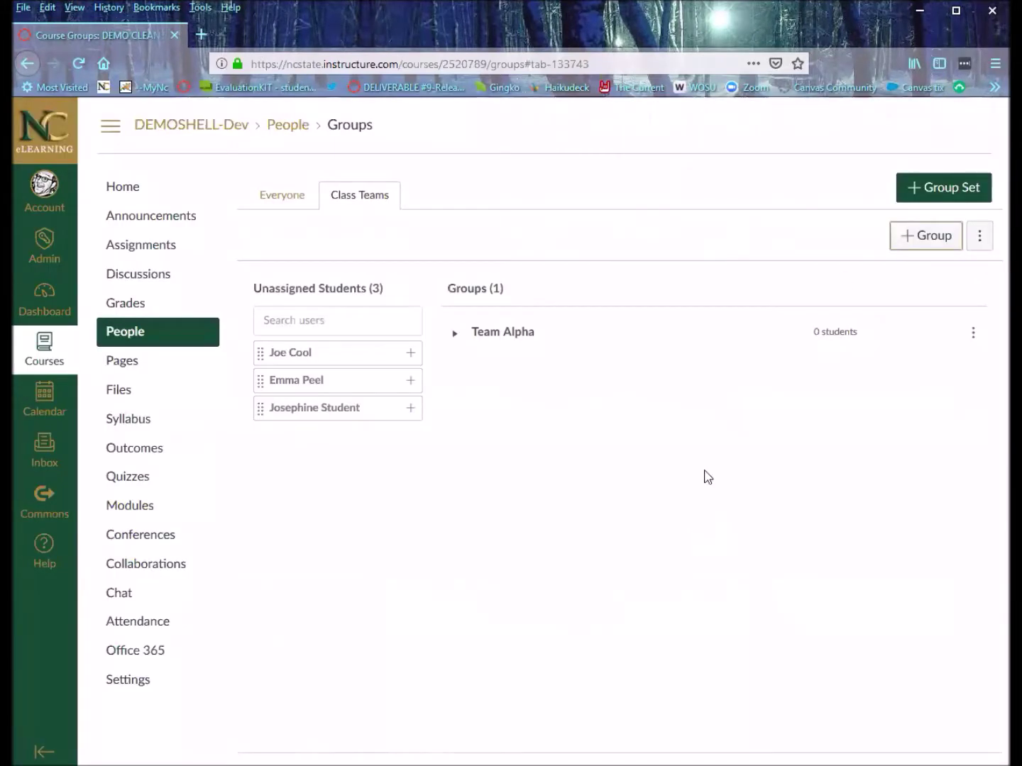
Add a second group named Team Beta to the Class Teams group set, with no member limit.
{"action": "left_click", "coordinate": [921, 235]}
{"action": "left_click", "coordinate": [536, 412]}
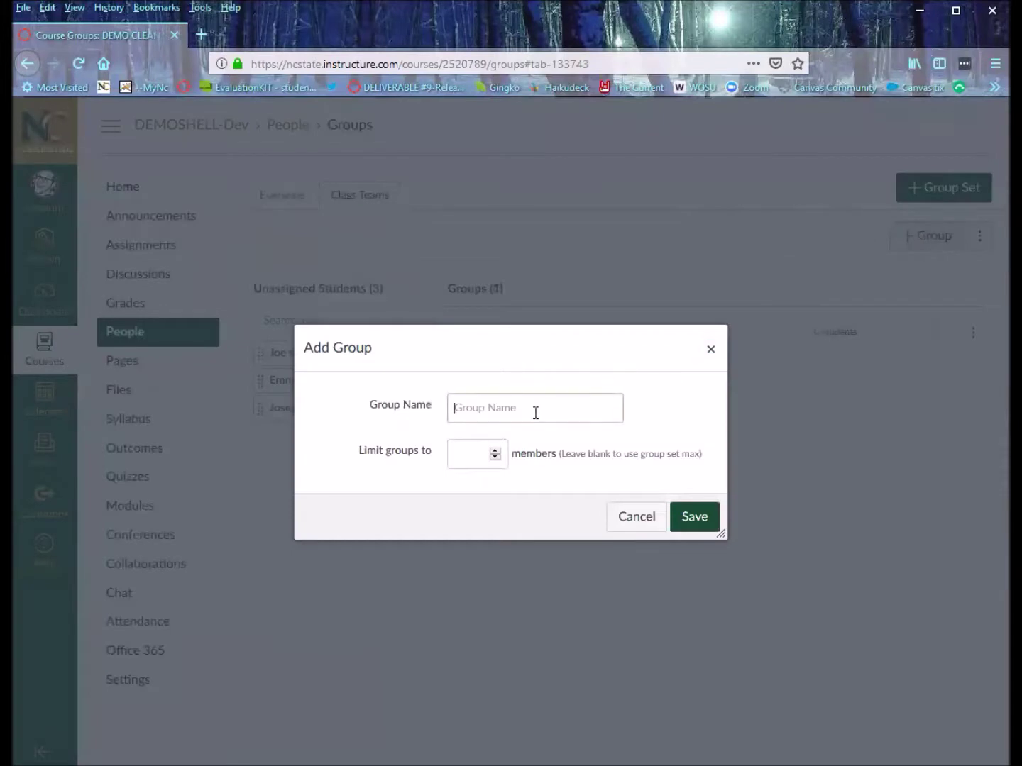
{"action": "type", "text": "Team Beta"}
{"action": "left_click", "coordinate": [685, 515]}
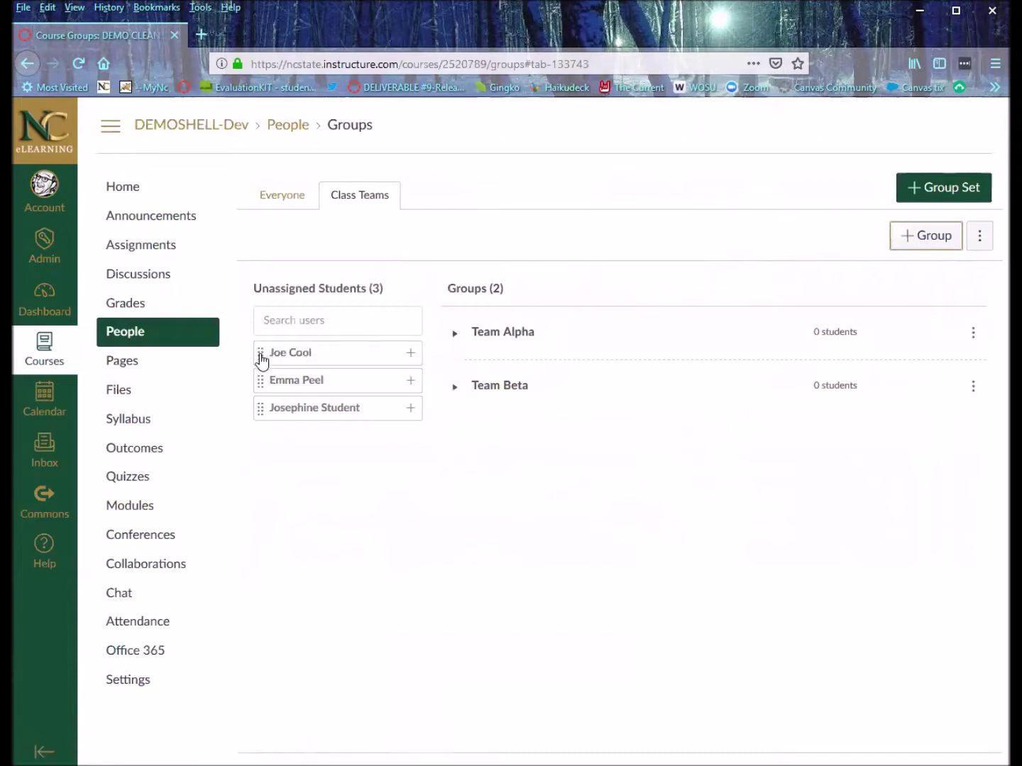
Assign the first and third unassigned students to Team Alpha and the second to Team Beta, and expand both groups to check their members.
{"action": "left_click_drag", "start_coordinate": [270, 359], "coordinate": [477, 338]}
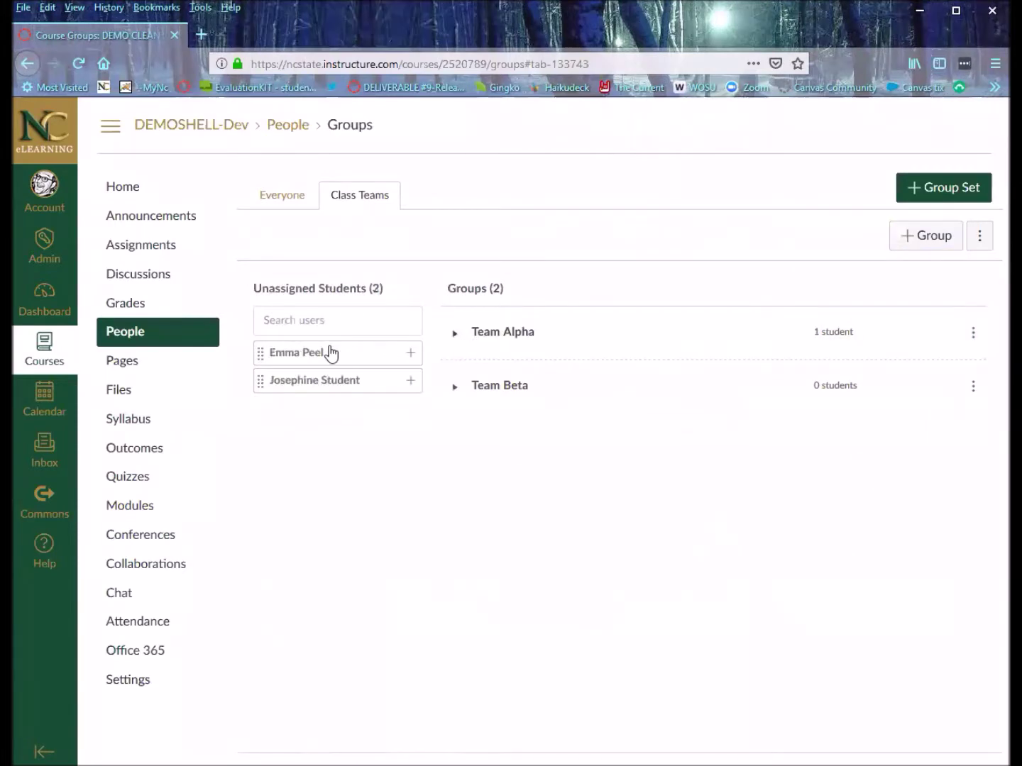
{"action": "left_click_drag", "start_coordinate": [259, 361], "coordinate": [476, 394]}
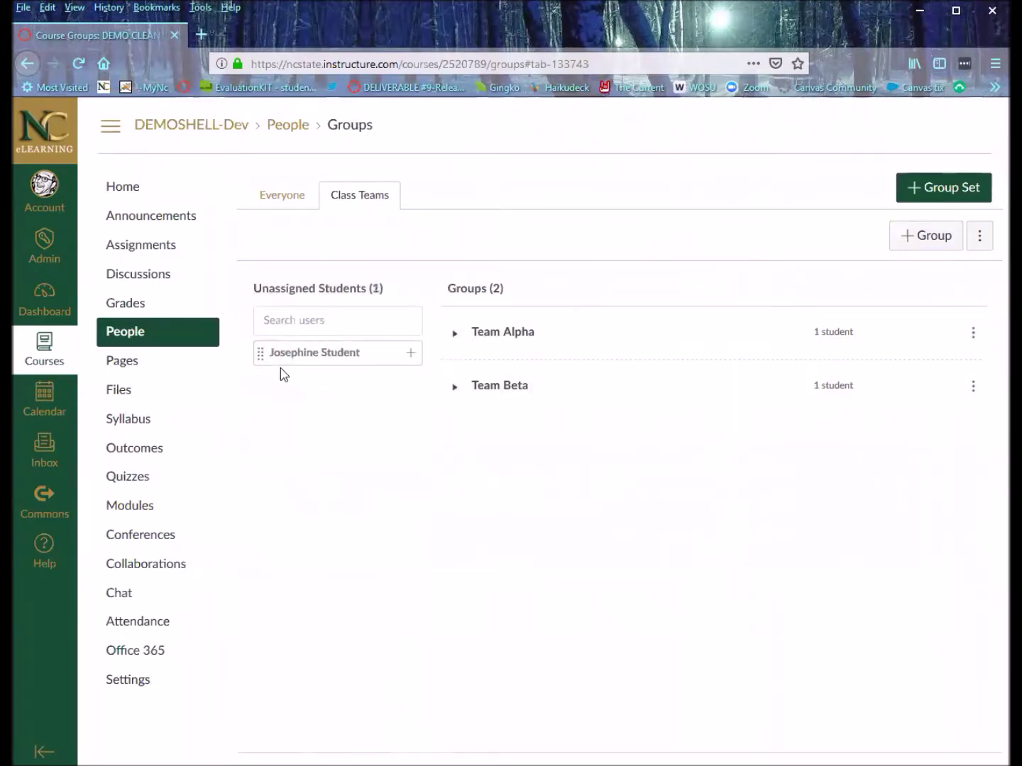
{"action": "left_click_drag", "start_coordinate": [264, 354], "coordinate": [457, 335]}
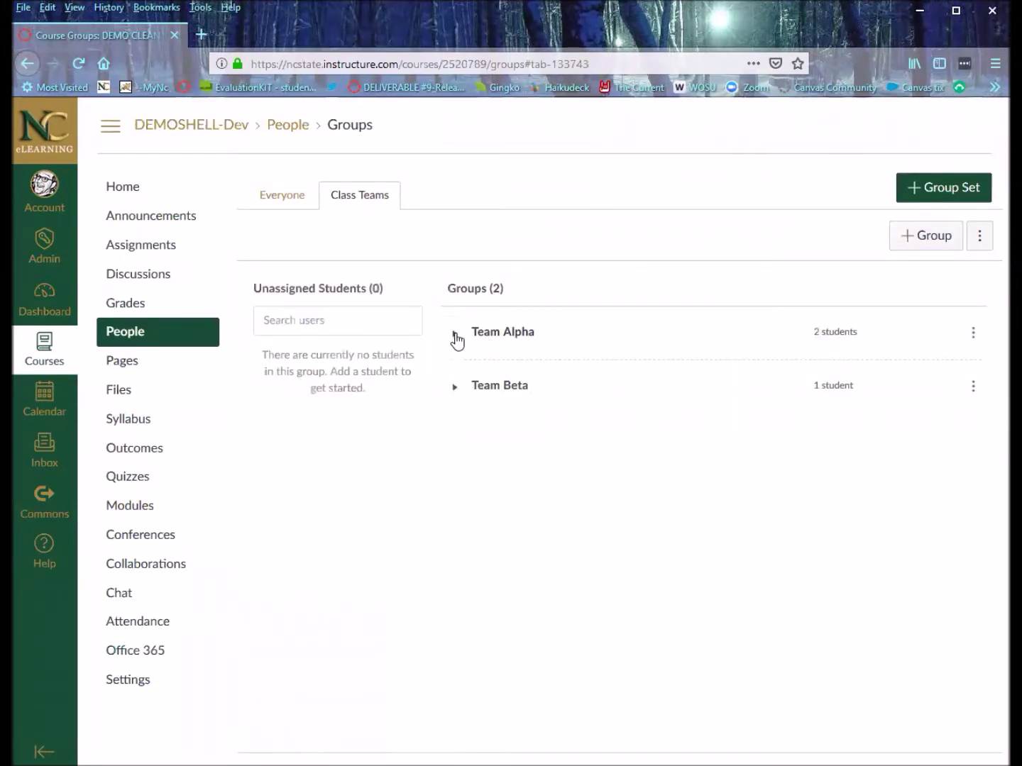
{"action": "left_click", "coordinate": [455, 334]}
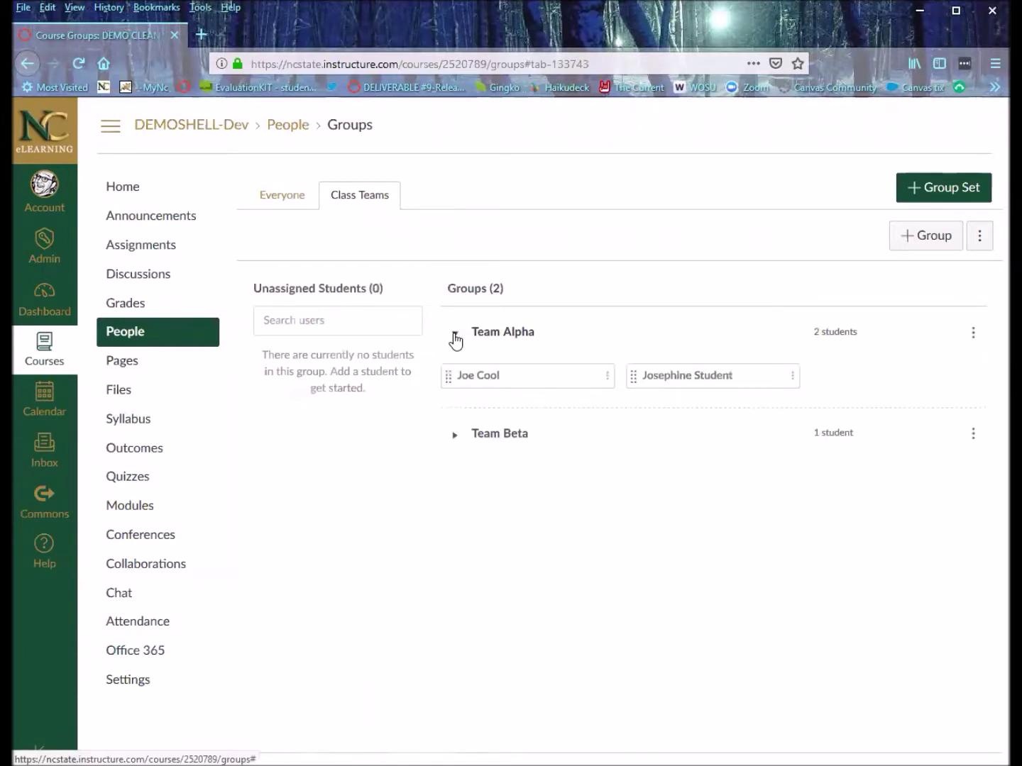
{"action": "left_click", "coordinate": [456, 435]}
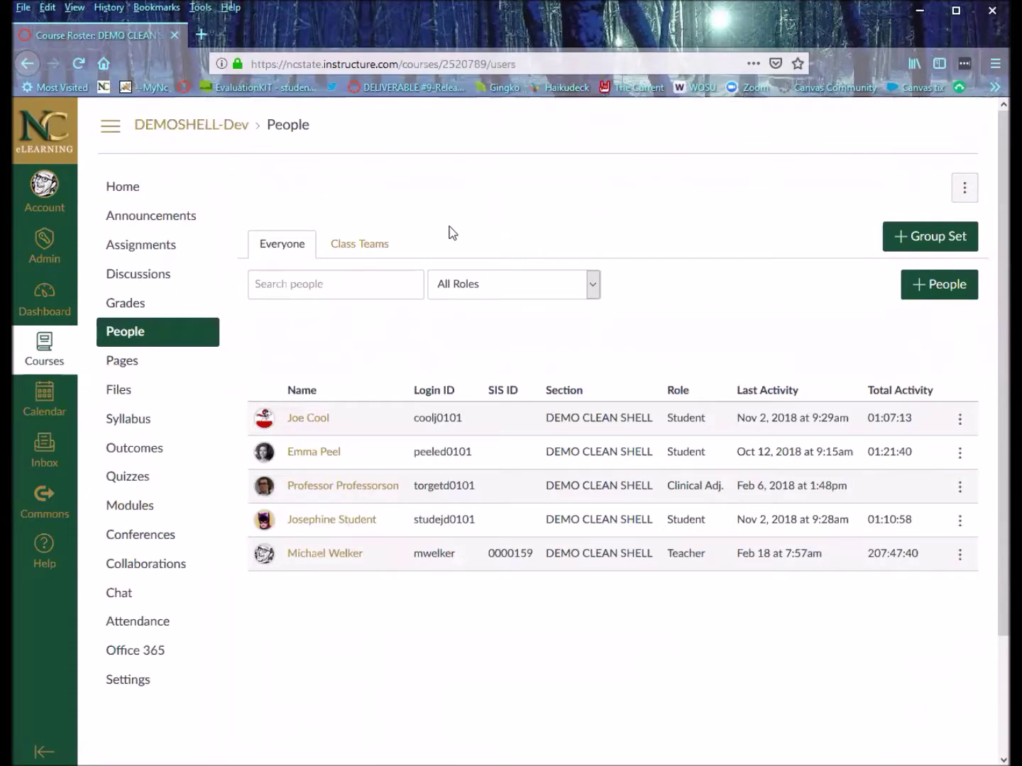
Visit Team Alpha's group homepage from the Class Teams group set.
{"action": "left_click", "coordinate": [370, 250]}
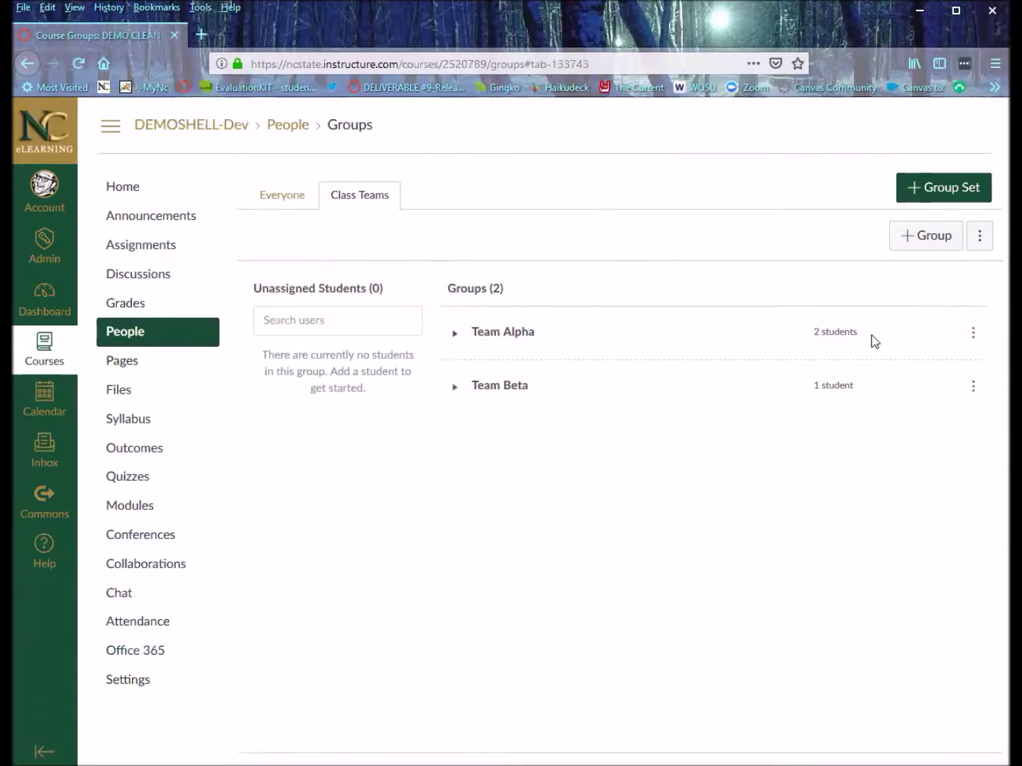
{"action": "left_click", "coordinate": [975, 334]}
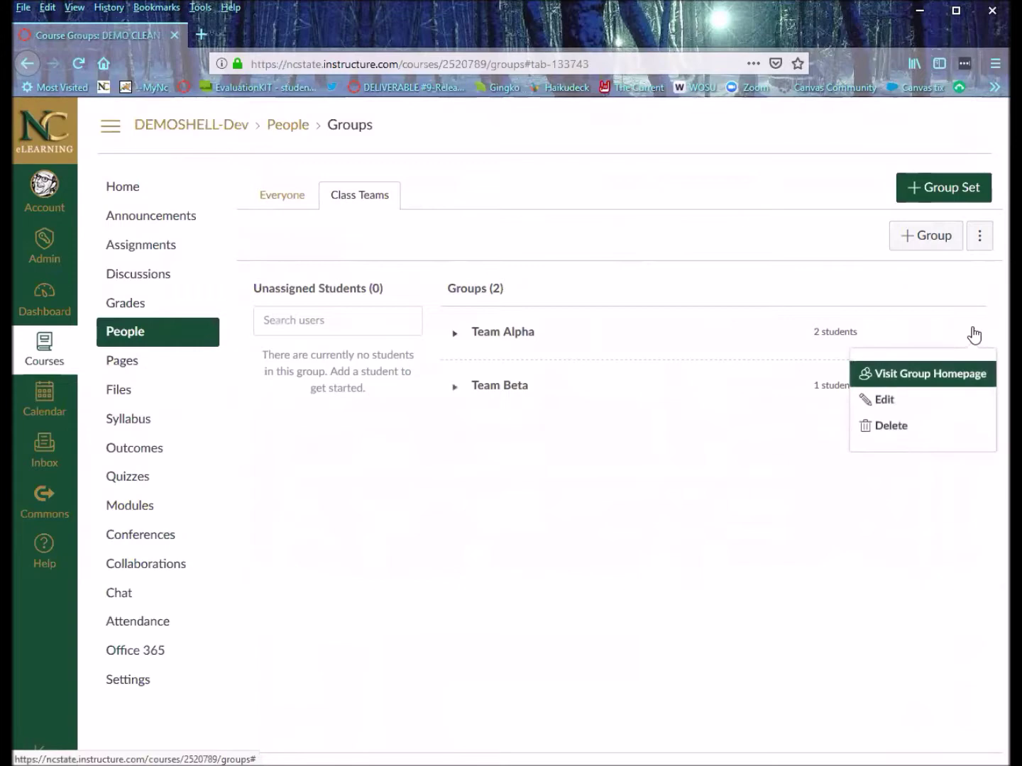
{"action": "left_click", "coordinate": [934, 385]}
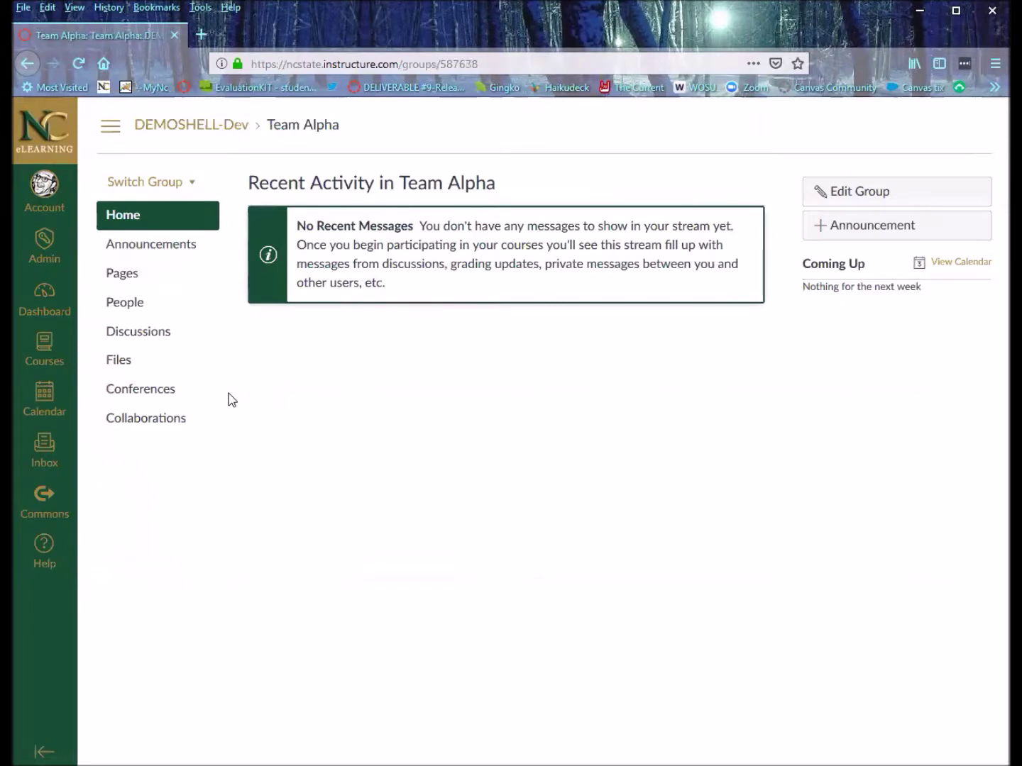
Look through Team Alpha's announcements, pages, people, discussions, files and collaborations areas.
{"action": "left_click", "coordinate": [182, 249]}
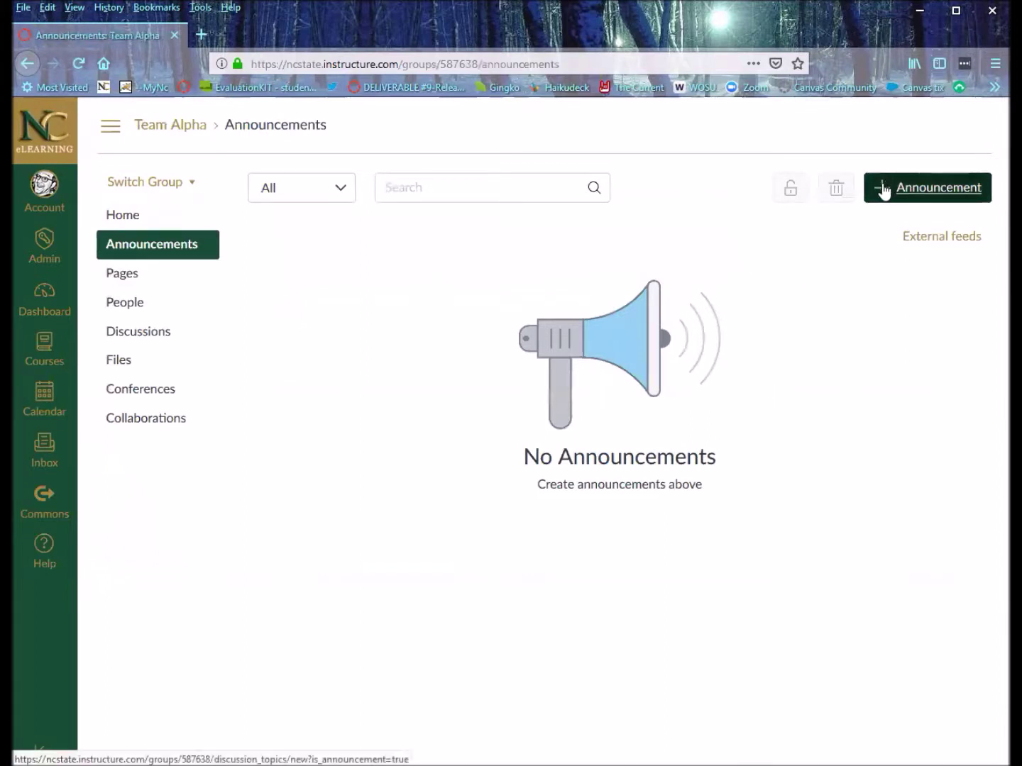
{"action": "left_click", "coordinate": [156, 277]}
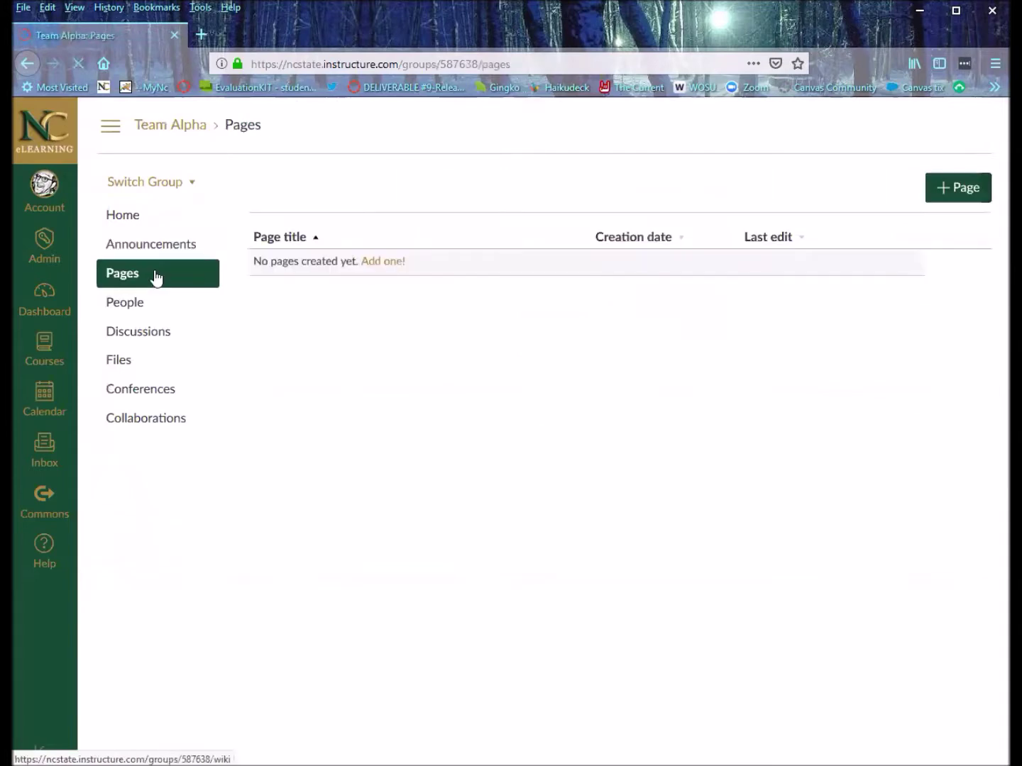
{"action": "left_click", "coordinate": [149, 312]}
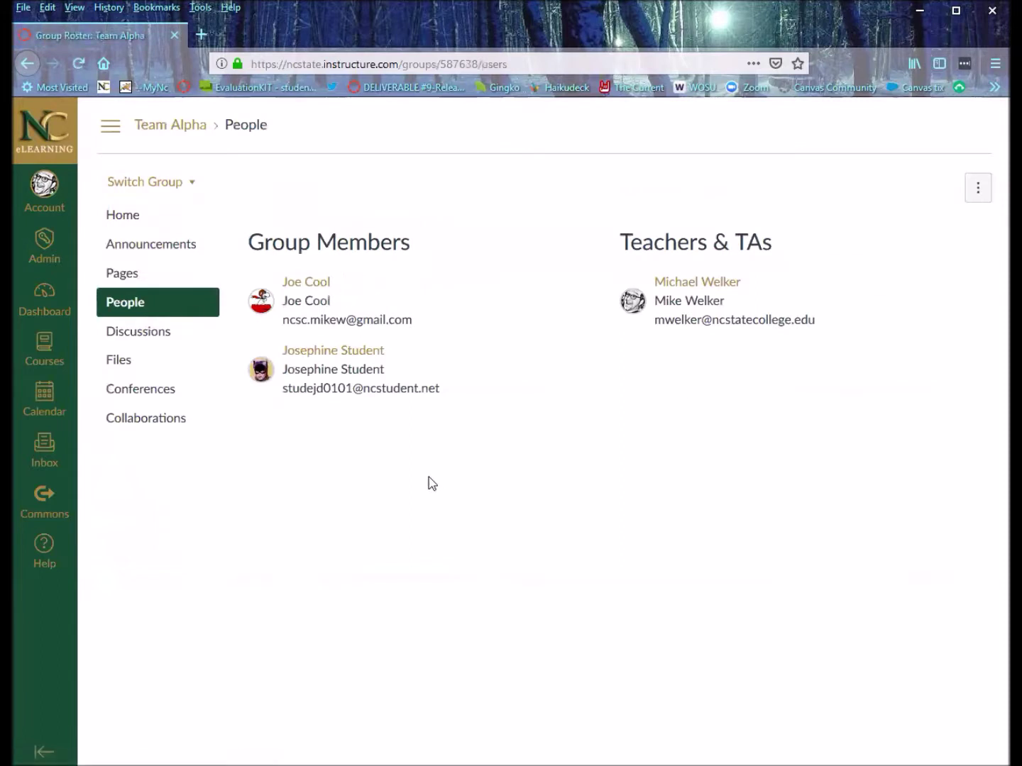
{"action": "left_click", "coordinate": [146, 334]}
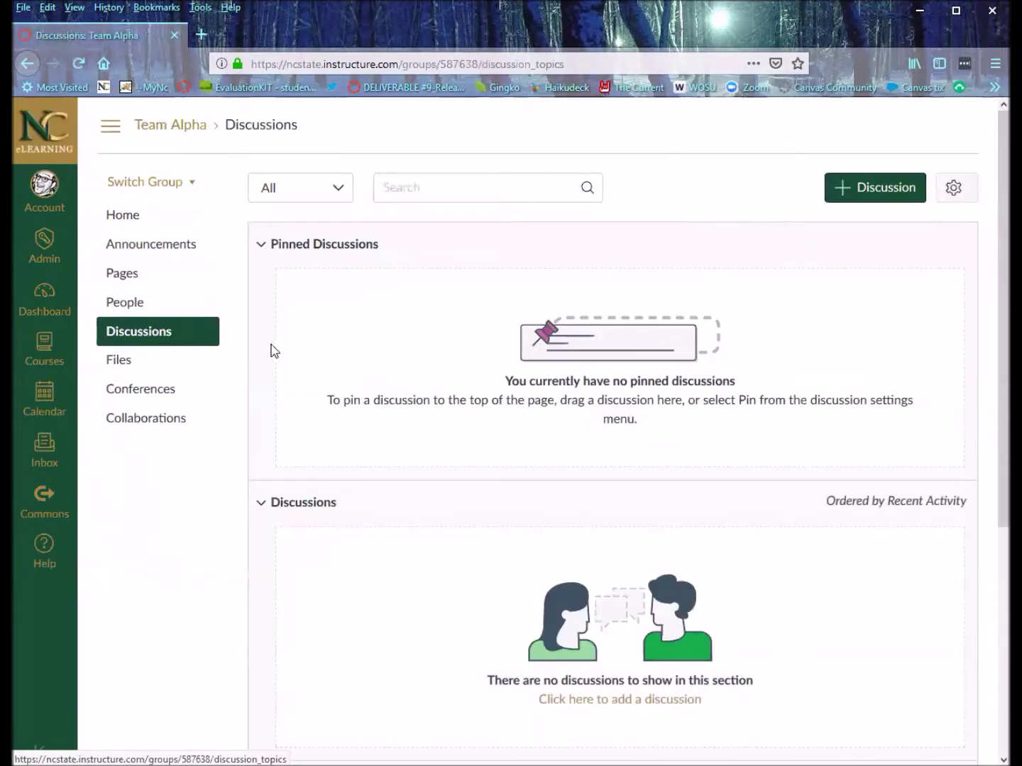
{"action": "scroll", "coordinate": [474, 438], "scroll_direction": "down", "scroll_amount": 4}
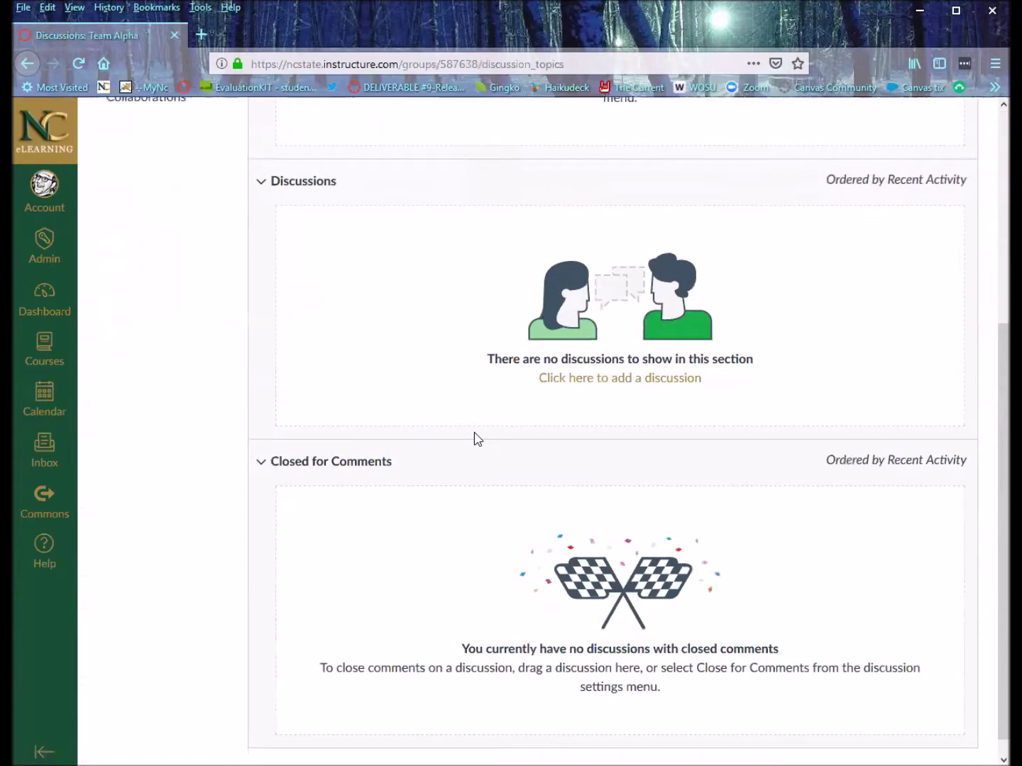
{"action": "scroll", "coordinate": [117, 365], "scroll_direction": "up", "scroll_amount": 5}
{"action": "left_click", "coordinate": [119, 359]}
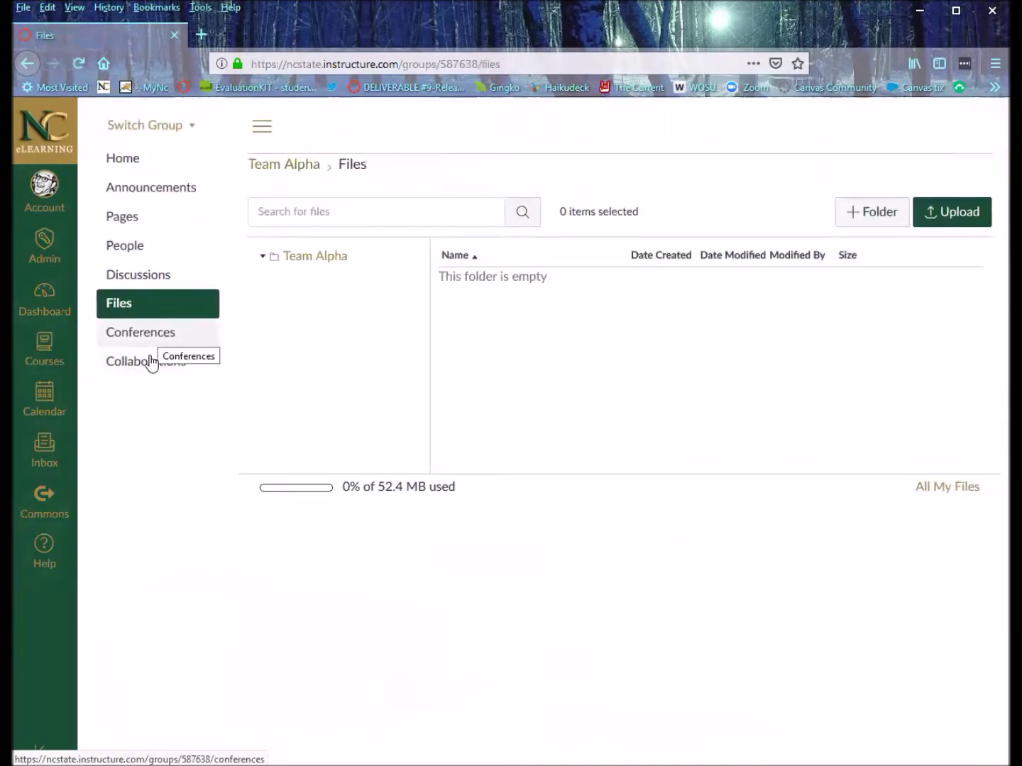
{"action": "left_click", "coordinate": [149, 360]}
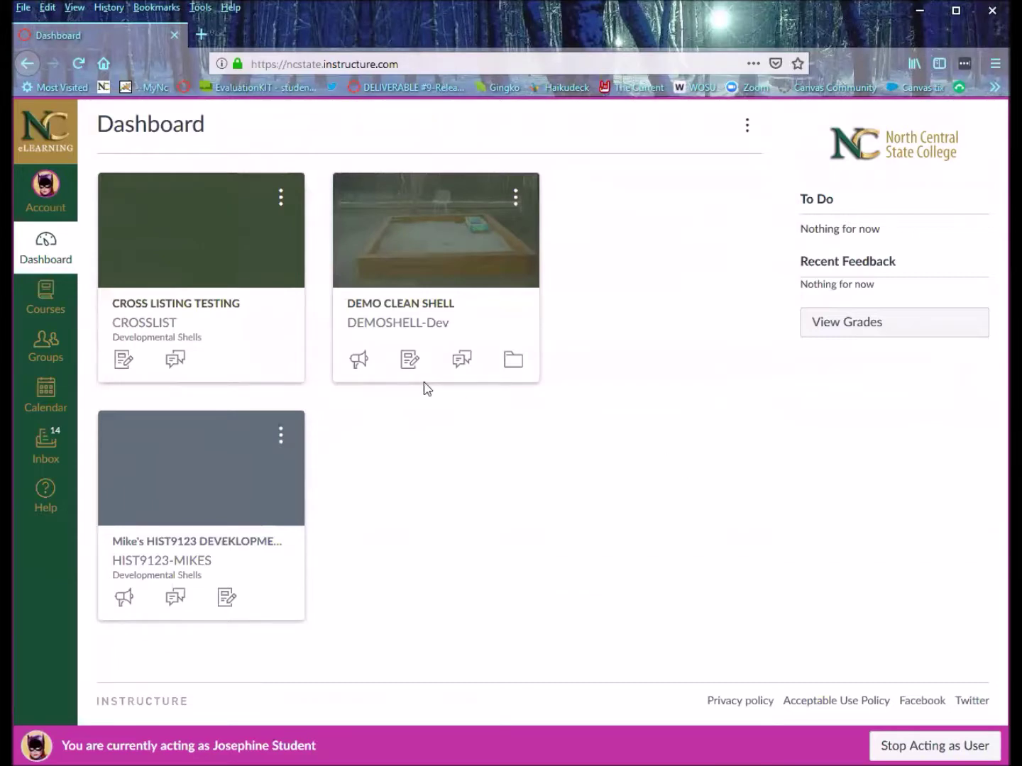
While acting as the student, visit Team Alpha's homepage and view its discussions and announcements.
{"action": "left_click", "coordinate": [50, 352]}
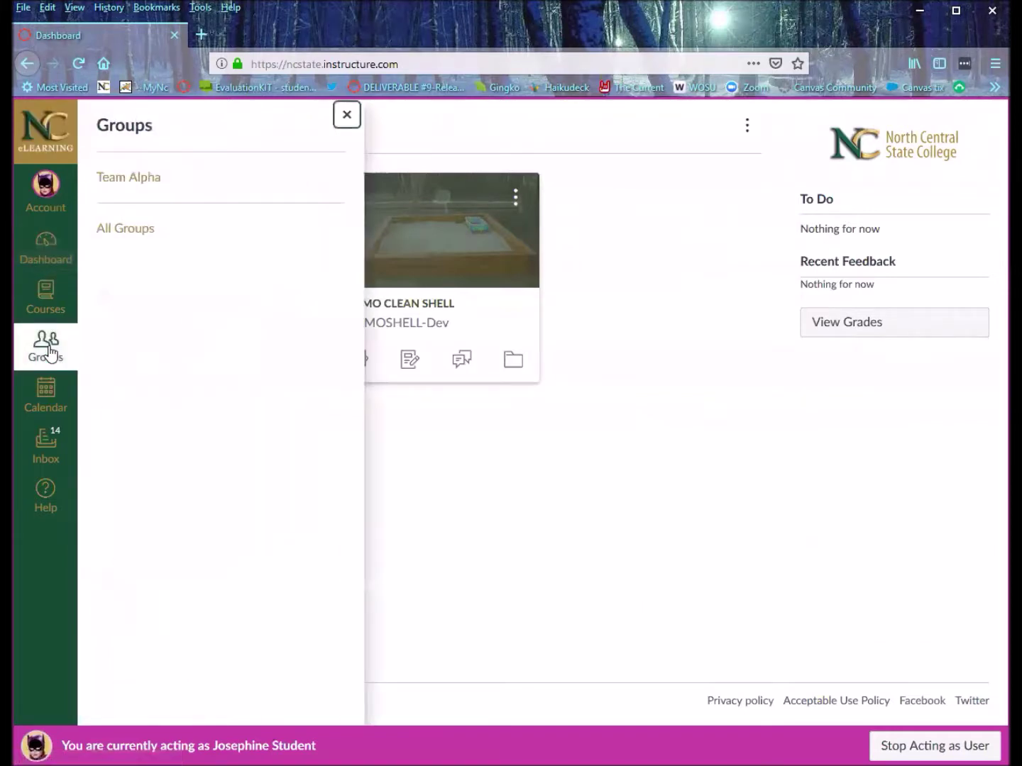
{"action": "left_click", "coordinate": [131, 183]}
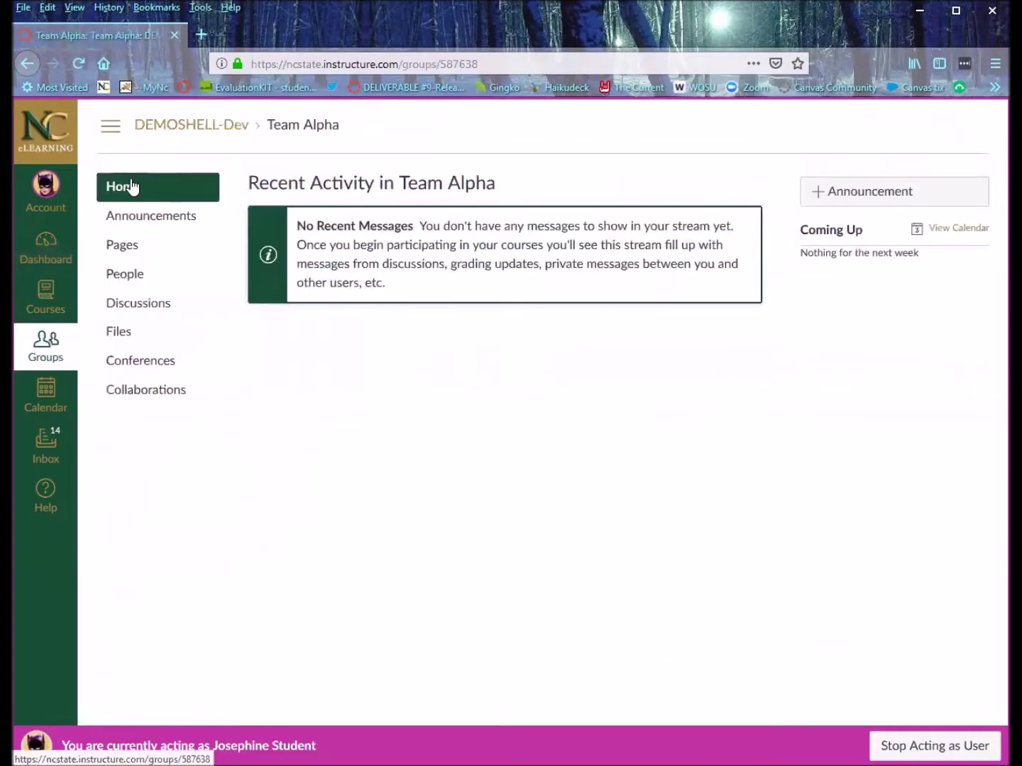
{"action": "left_click", "coordinate": [161, 307]}
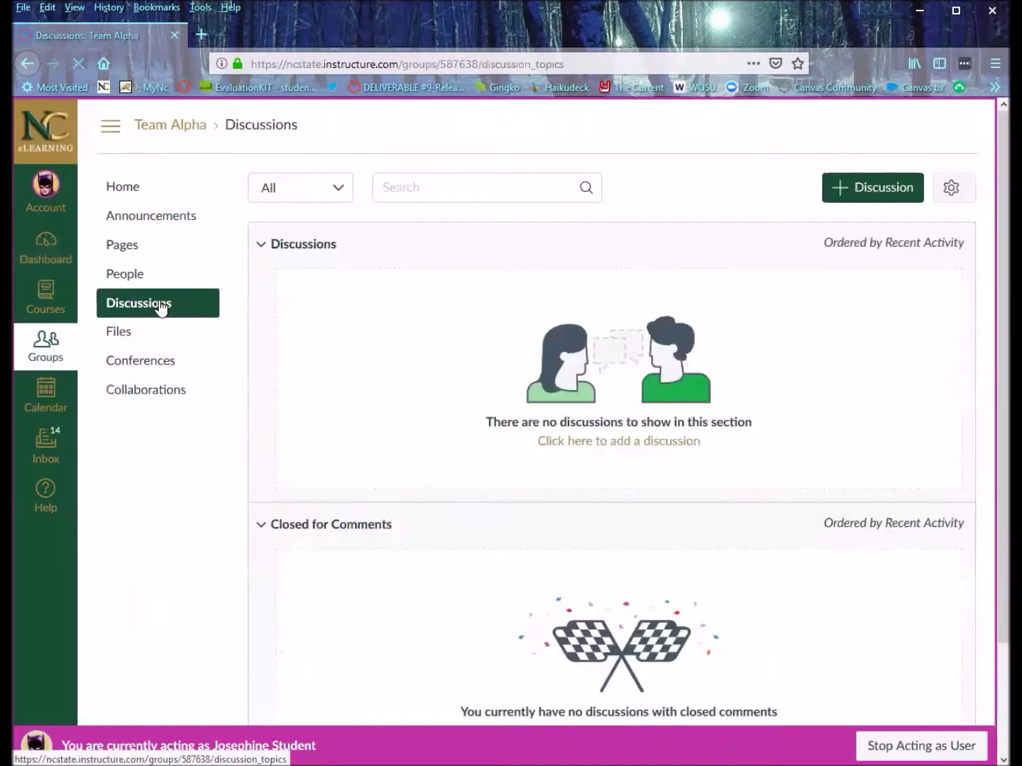
{"action": "left_click", "coordinate": [154, 223]}
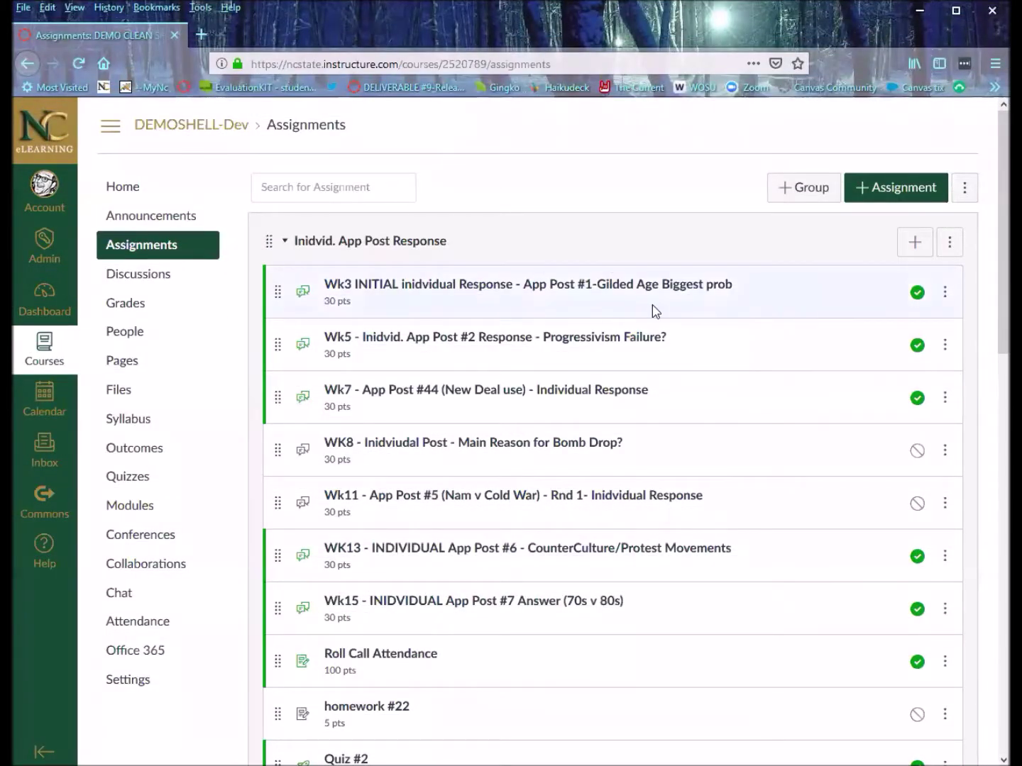
Start a new assignment in the TEAM PROBLEM REPSONSES assignment group with its full options, and set it to 10 points.
{"action": "scroll", "coordinate": [656, 310], "scroll_direction": "down", "scroll_amount": 15}
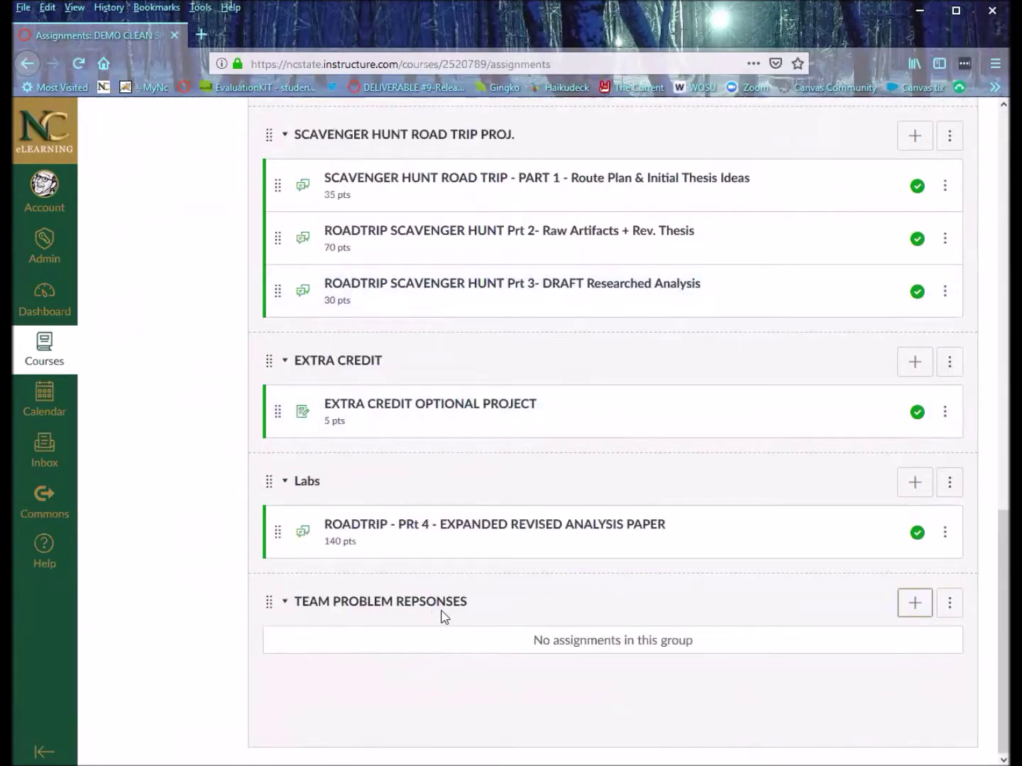
{"action": "left_click", "coordinate": [916, 603]}
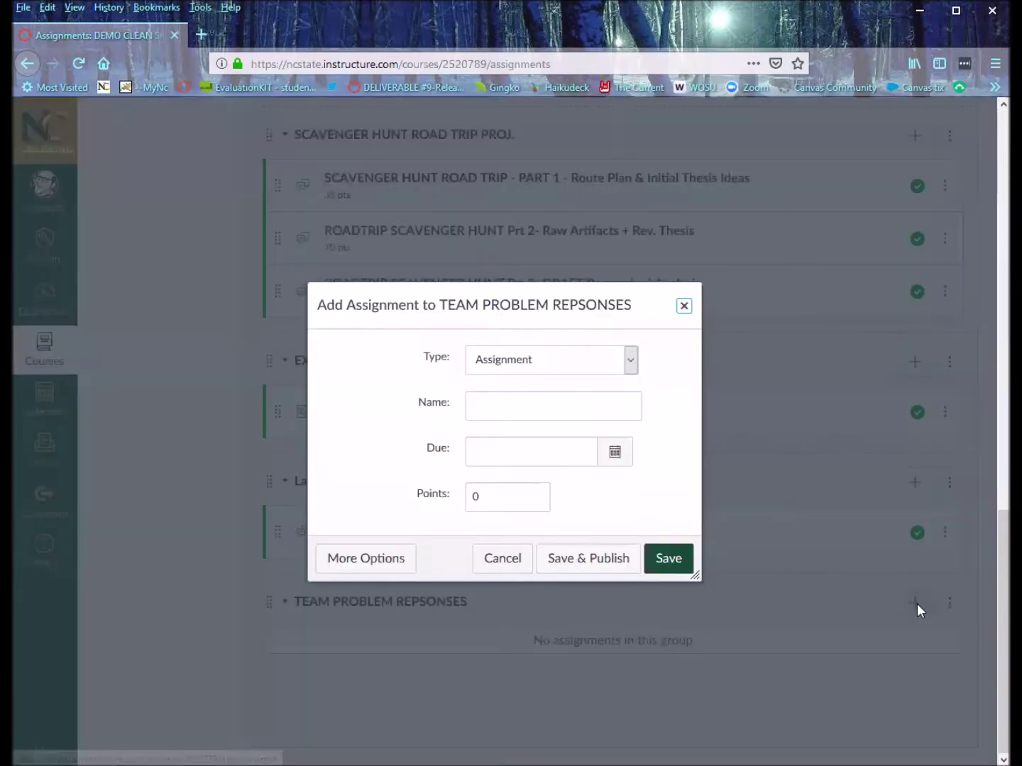
{"action": "left_click", "coordinate": [343, 563]}
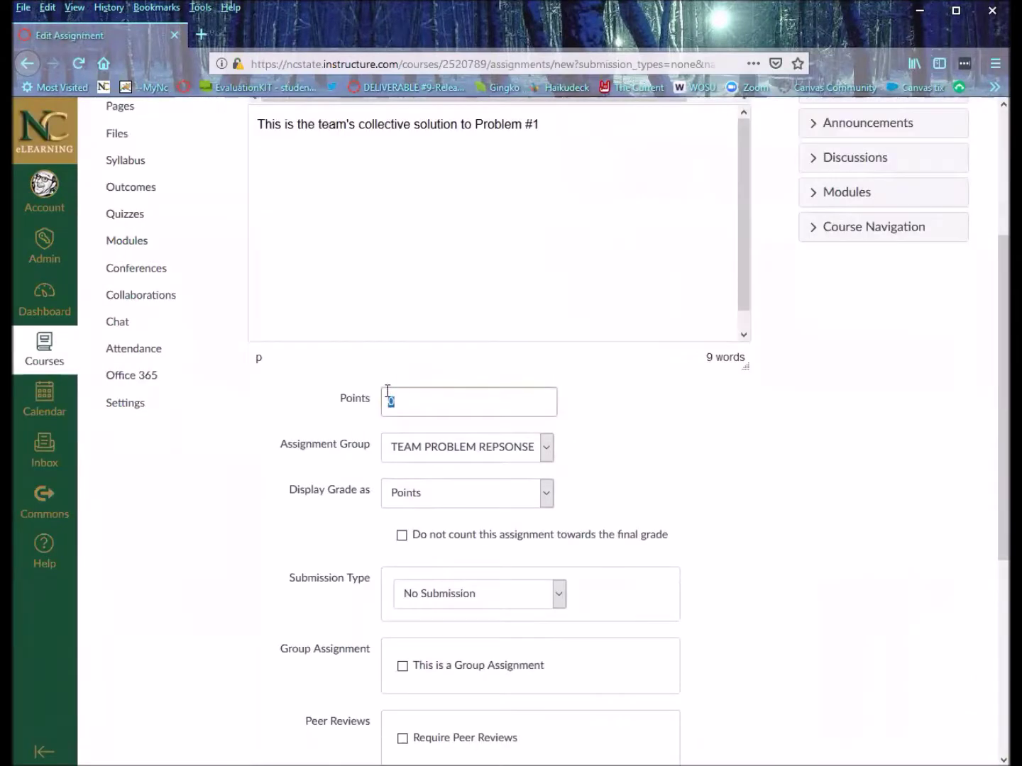
{"action": "double_click", "coordinate": [384, 399]}
{"action": "type", "text": "10"}
Mark the new assignment as a group assignment.
{"action": "scroll", "coordinate": [764, 532], "scroll_direction": "down", "scroll_amount": 4}
{"action": "scroll", "coordinate": [765, 531], "scroll_direction": "up", "scroll_amount": 1}
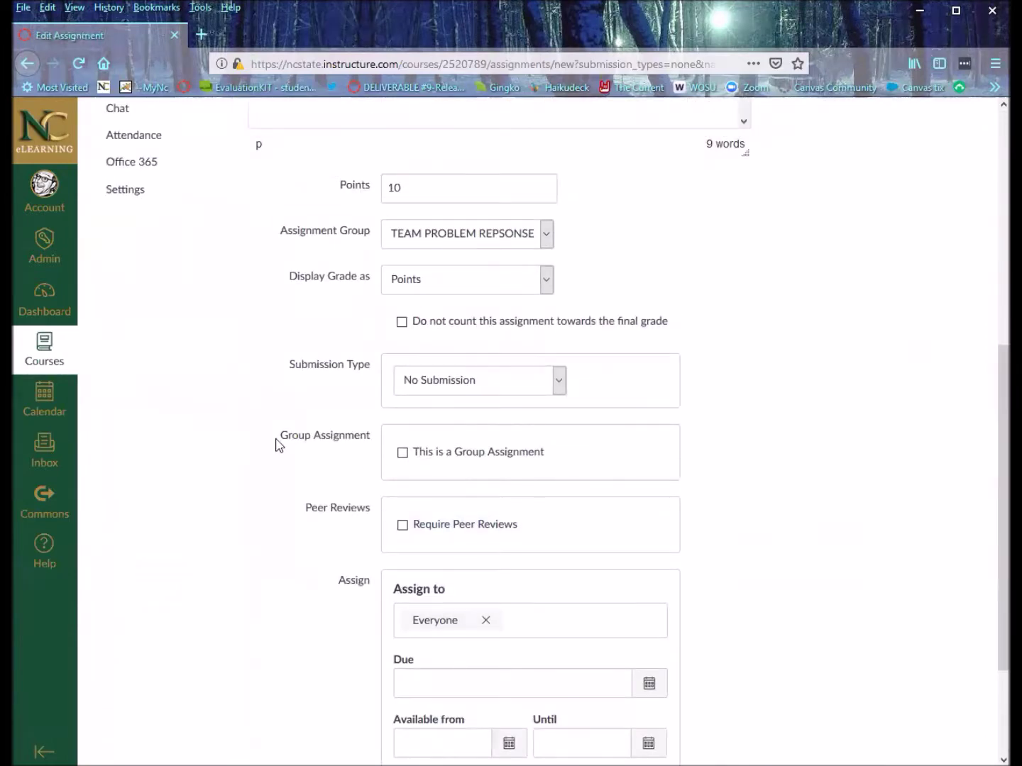
{"action": "left_click_drag", "start_coordinate": [280, 435], "coordinate": [384, 440]}
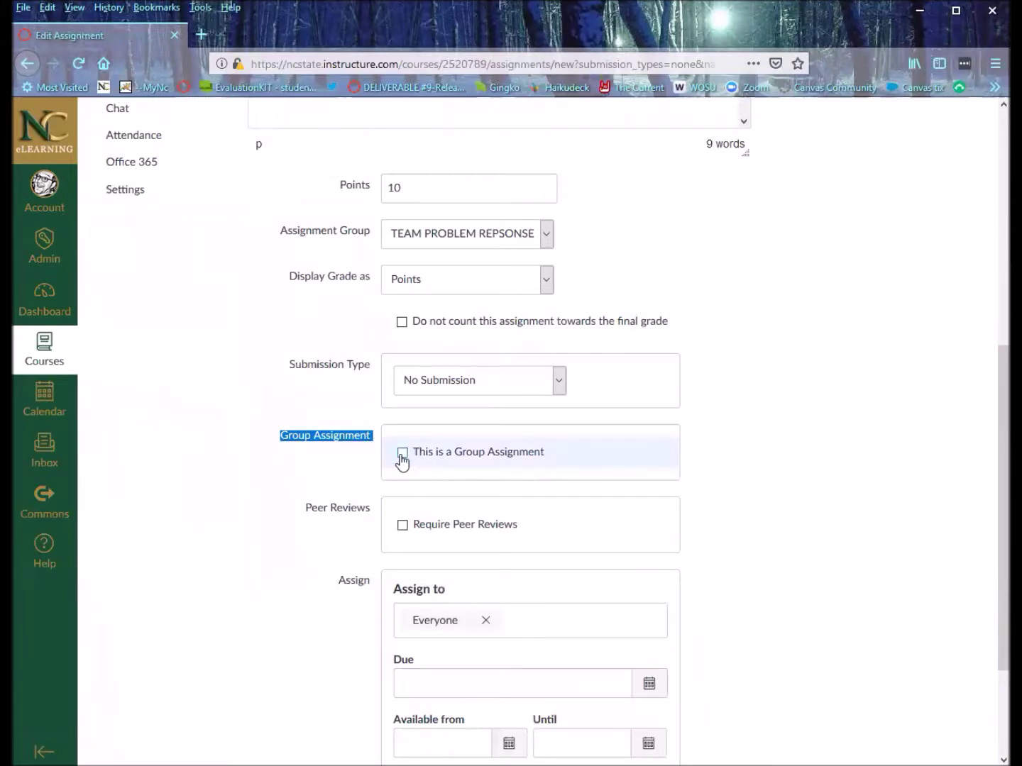
{"action": "left_click", "coordinate": [402, 455]}
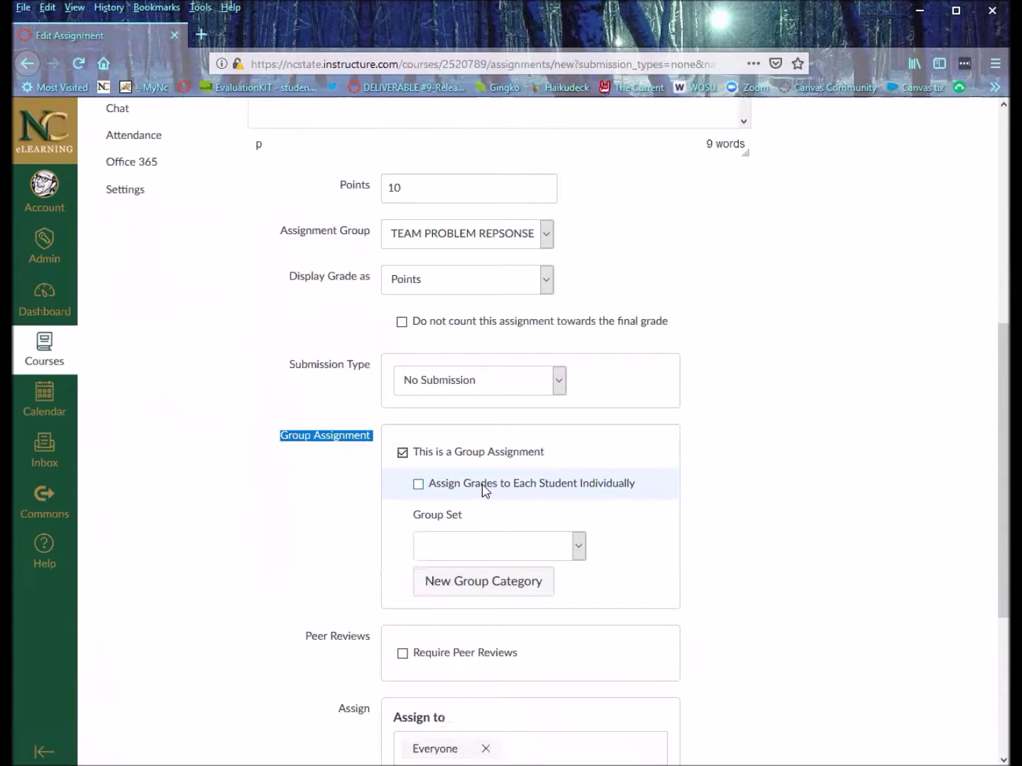
{"action": "left_click", "coordinate": [418, 487]}
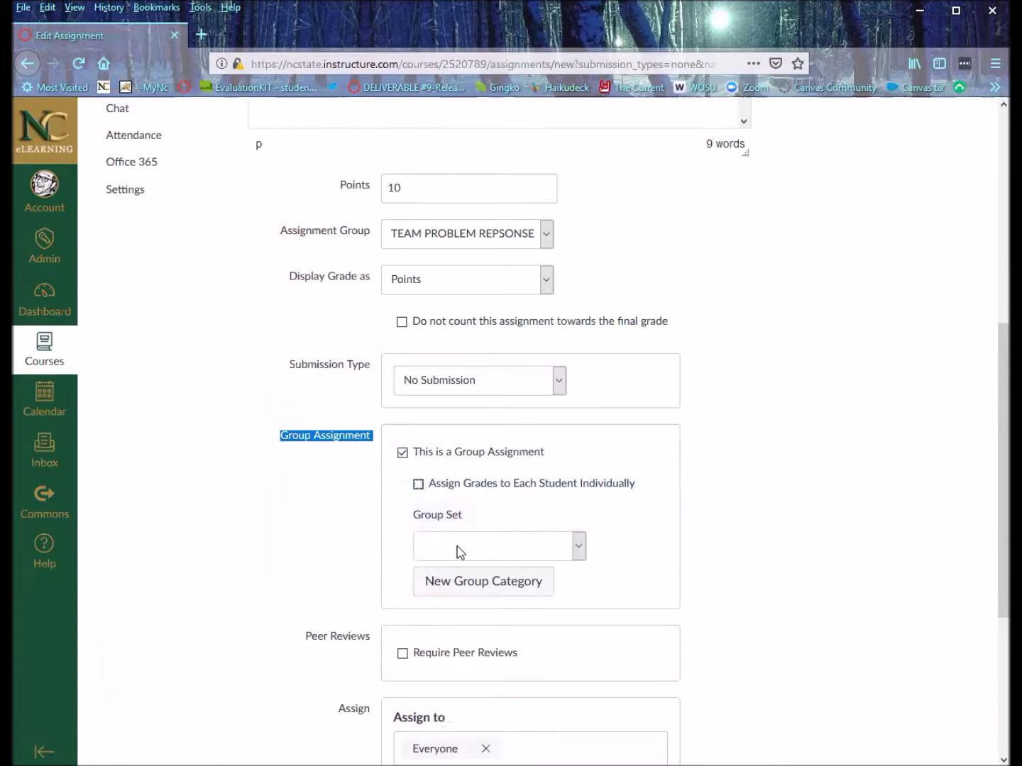
Assign the group assignment to the Class Teams group set and set its due date to February 28, 2019.
{"action": "left_click", "coordinate": [495, 551]}
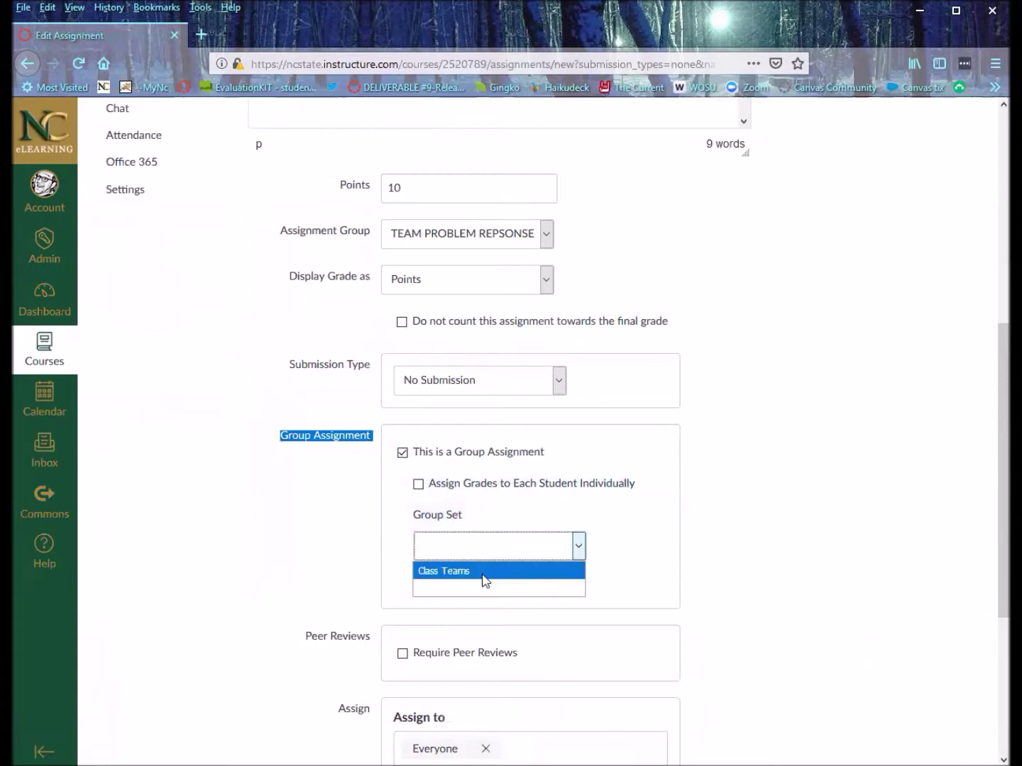
{"action": "left_click", "coordinate": [485, 575]}
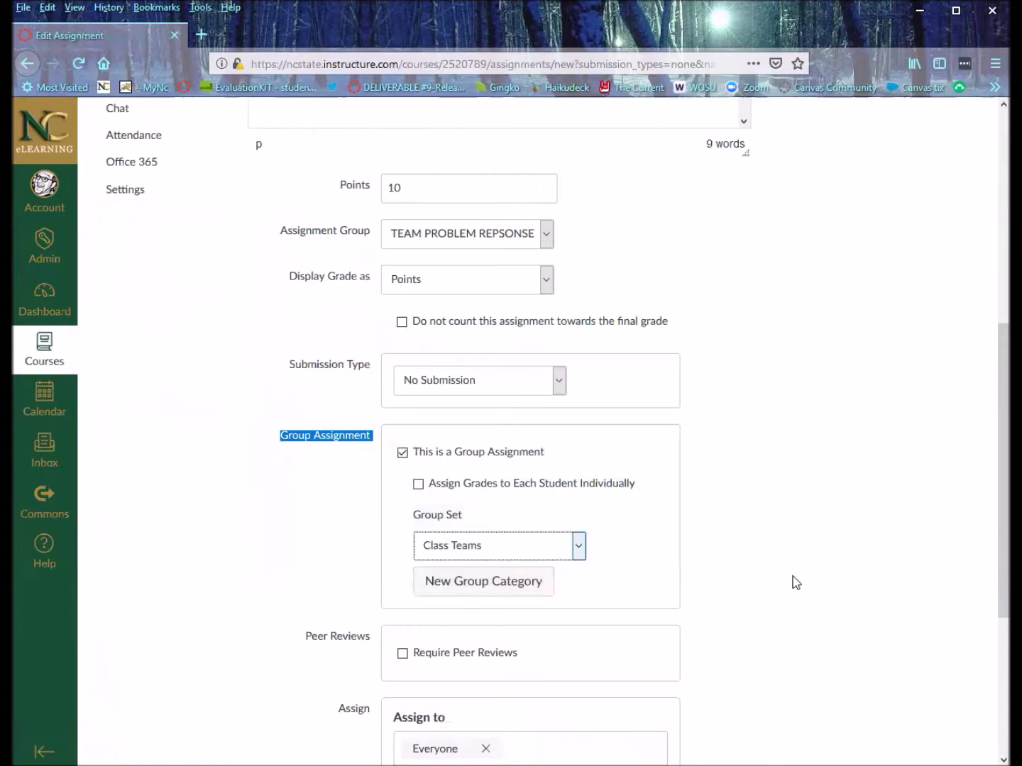
{"action": "scroll", "coordinate": [766, 572], "scroll_direction": "down", "scroll_amount": 5}
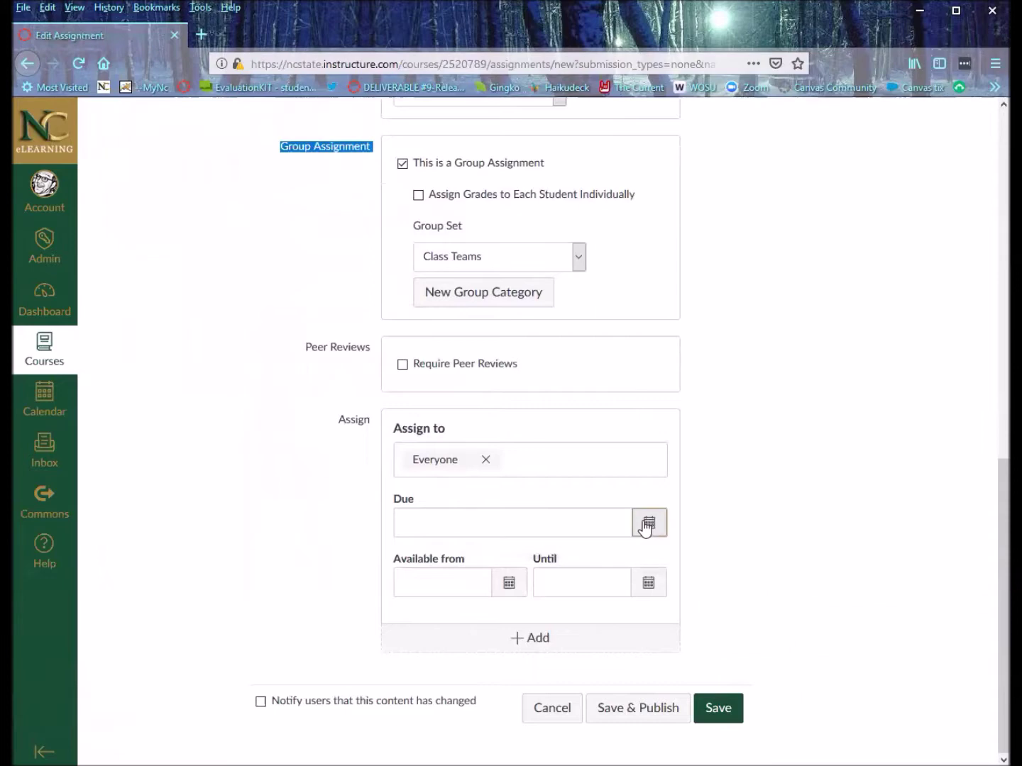
{"action": "left_click", "coordinate": [646, 523]}
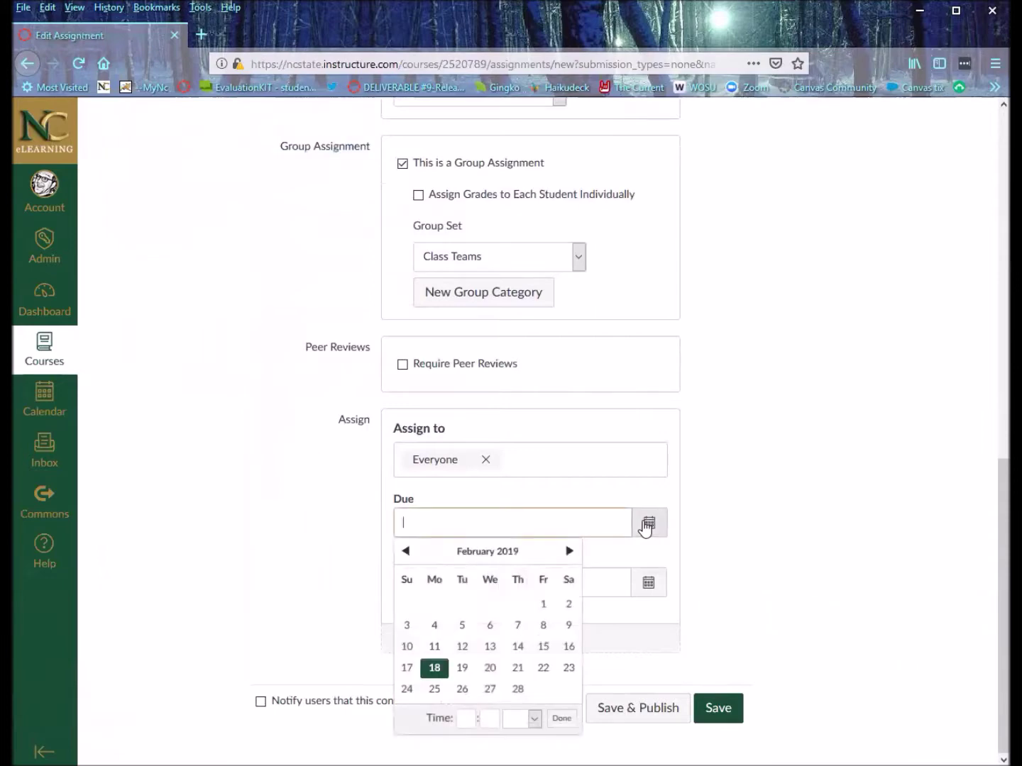
{"action": "left_click", "coordinate": [517, 689]}
{"action": "left_click", "coordinate": [561, 718]}
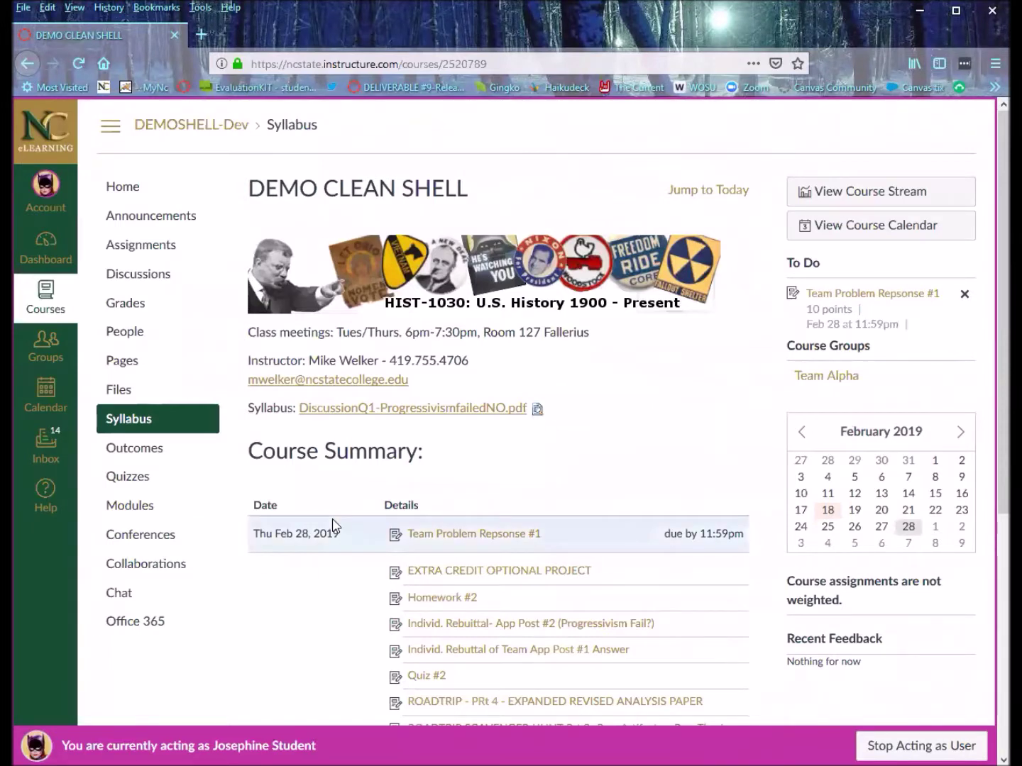
As the student, open Team Problem Repsonse #1, start a submission and read the notice about submitting for the group.
{"action": "left_click", "coordinate": [445, 540]}
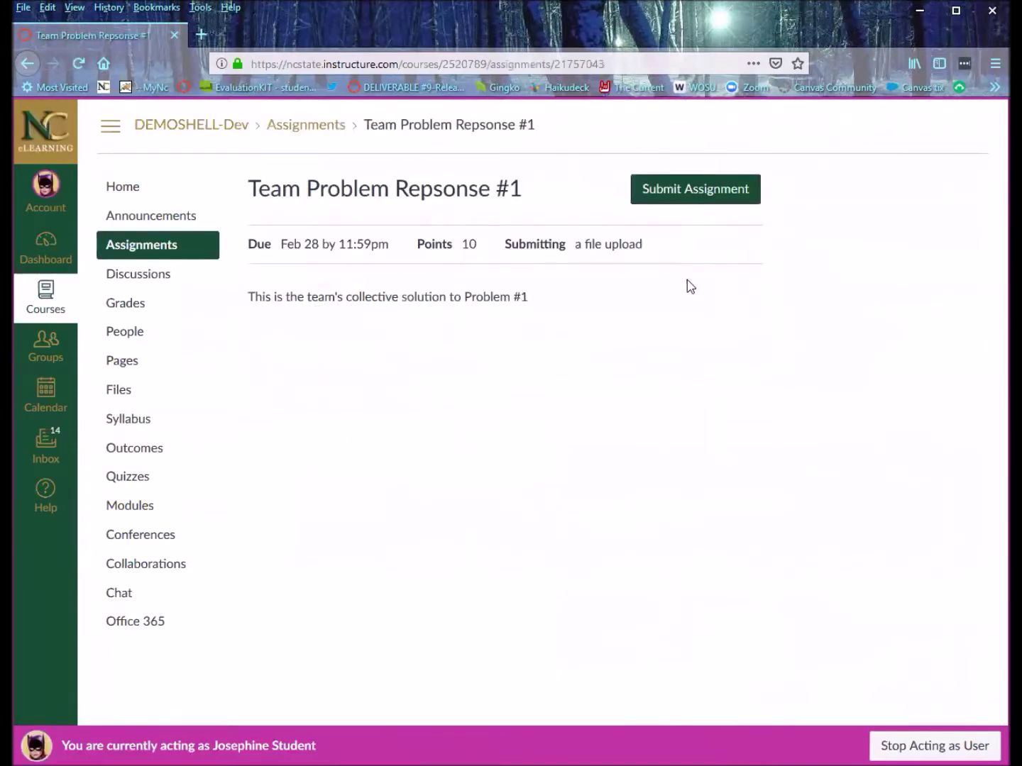
{"action": "left_click", "coordinate": [686, 203]}
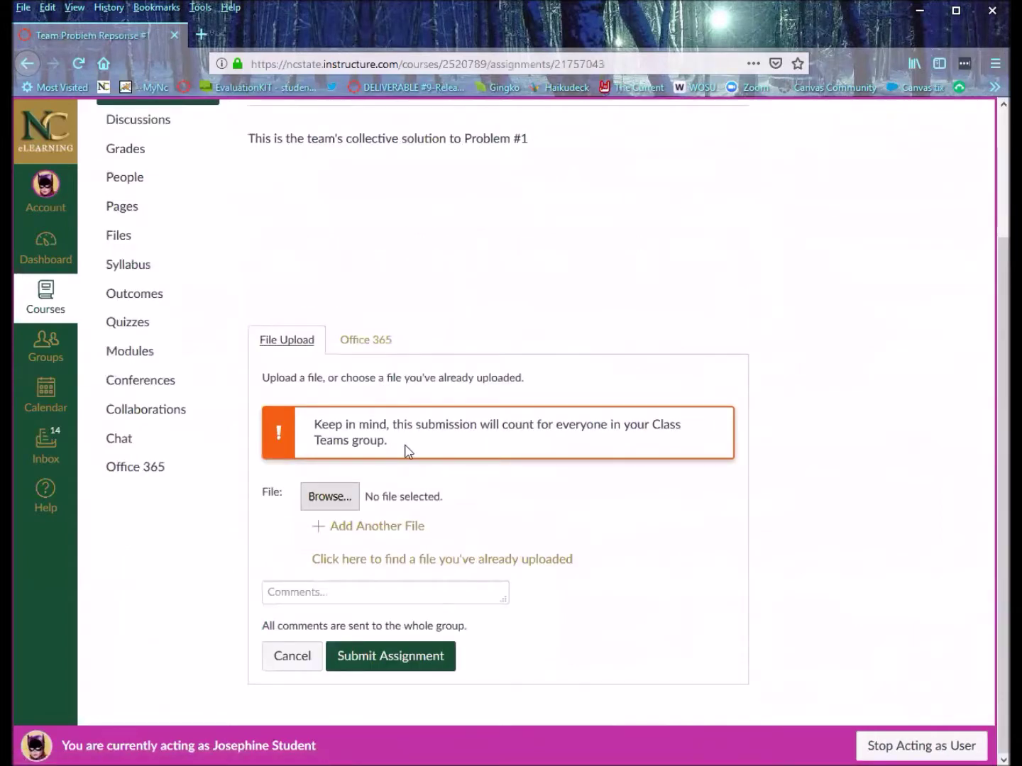
{"action": "left_click_drag", "start_coordinate": [402, 445], "coordinate": [310, 425]}
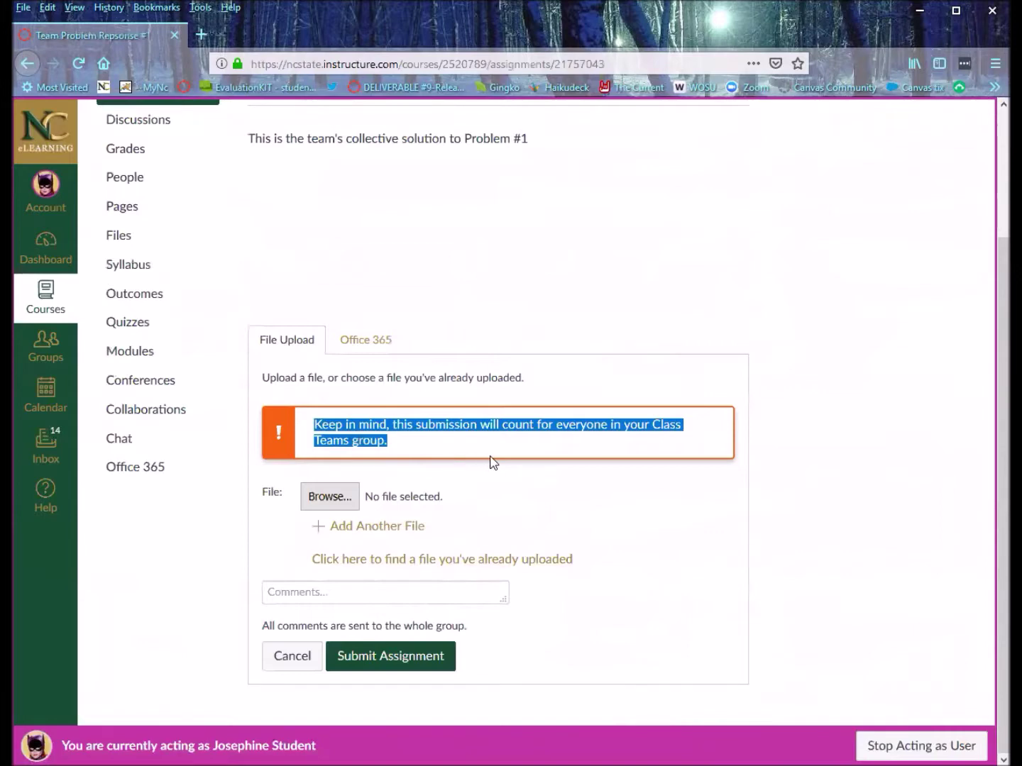
{"action": "left_click", "coordinate": [519, 489]}
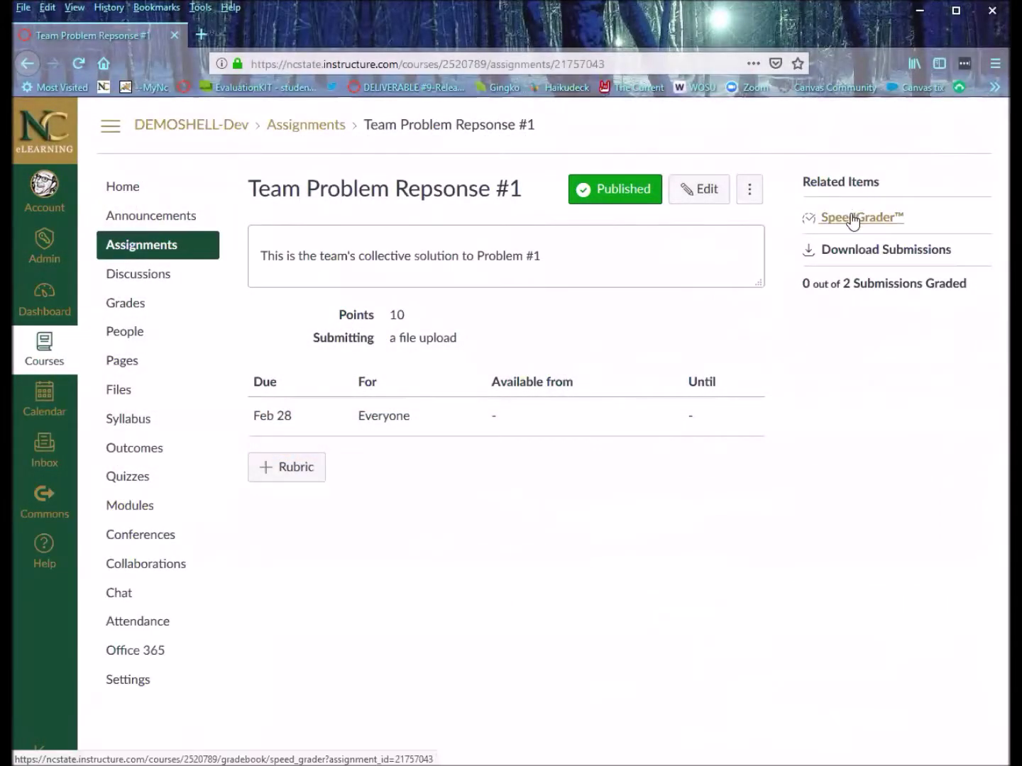
As the instructor, grade Team Alpha's submission for Team Problem Repsonse #1 with 10 in SpeedGrader and switch to Team Beta.
{"action": "left_click", "coordinate": [851, 217]}
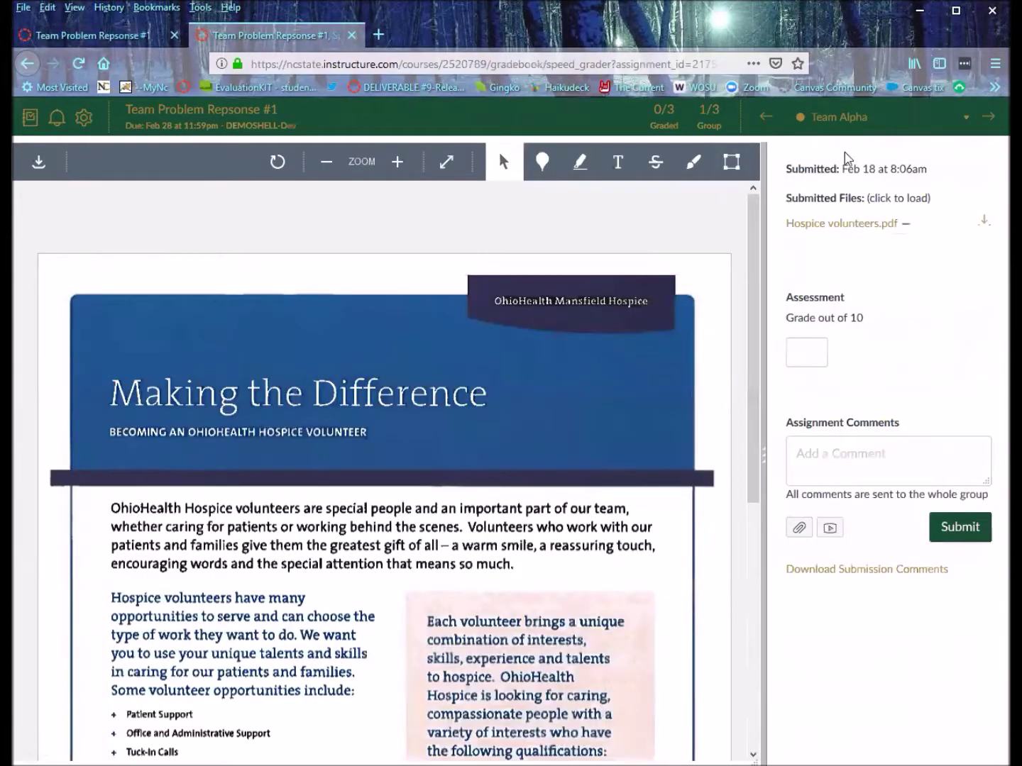
{"action": "left_click", "coordinate": [964, 118]}
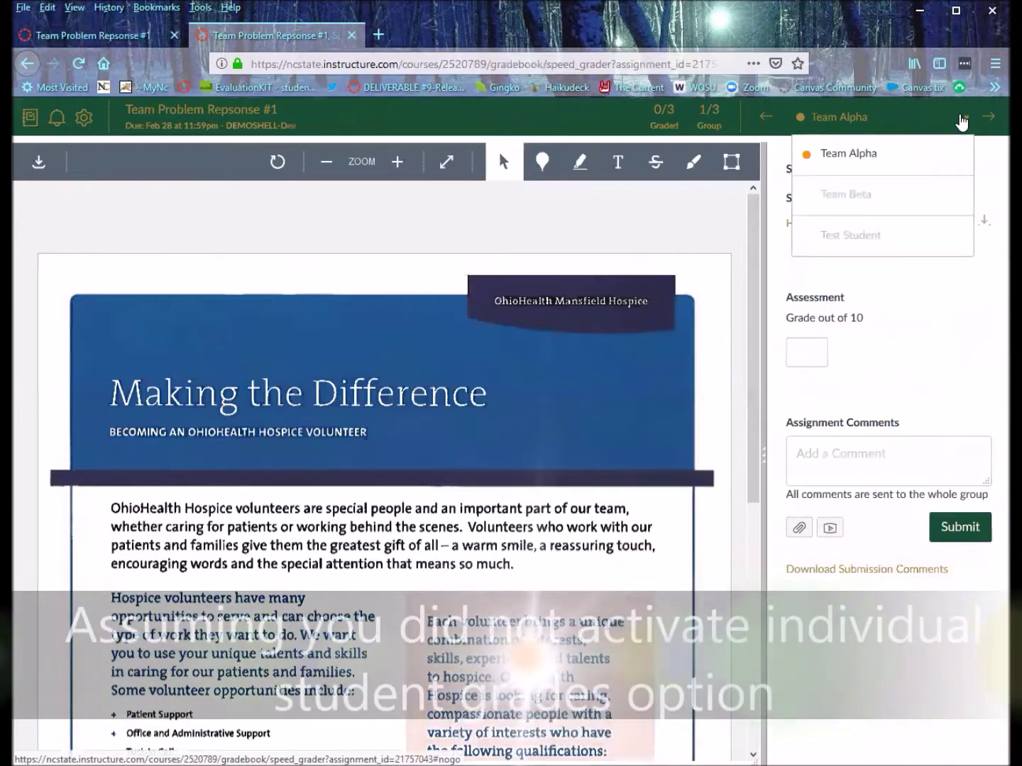
{"action": "left_click", "coordinate": [866, 164]}
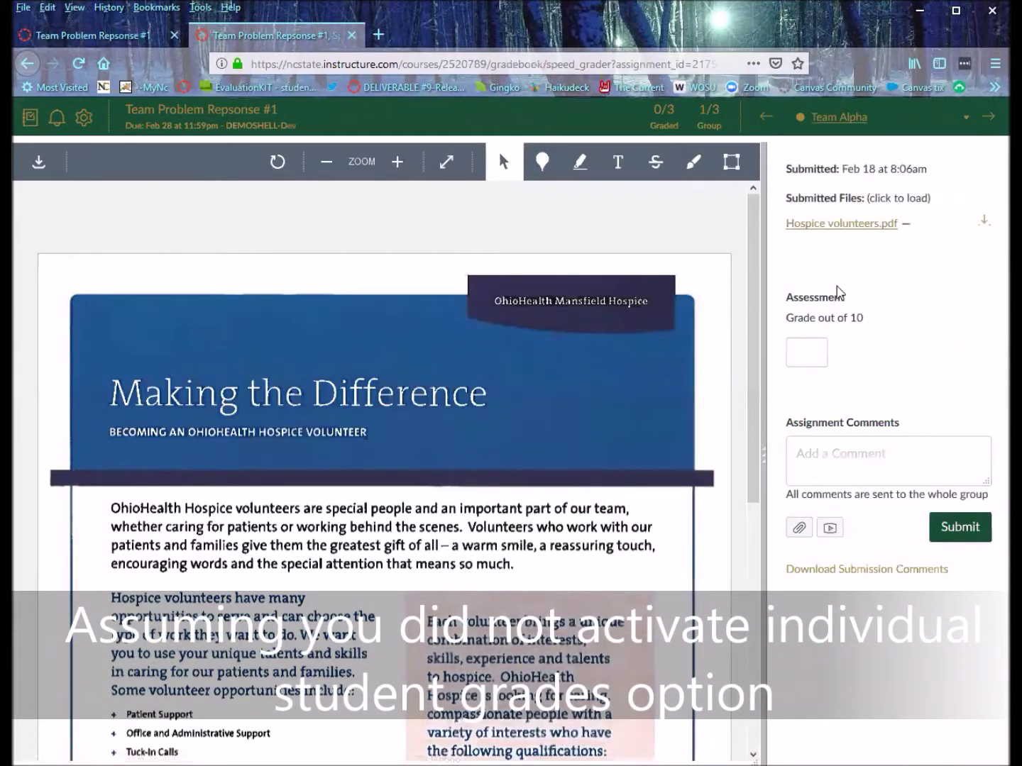
{"action": "left_click", "coordinate": [810, 351]}
{"action": "type", "text": "10"}
{"action": "key", "text": "Return"}
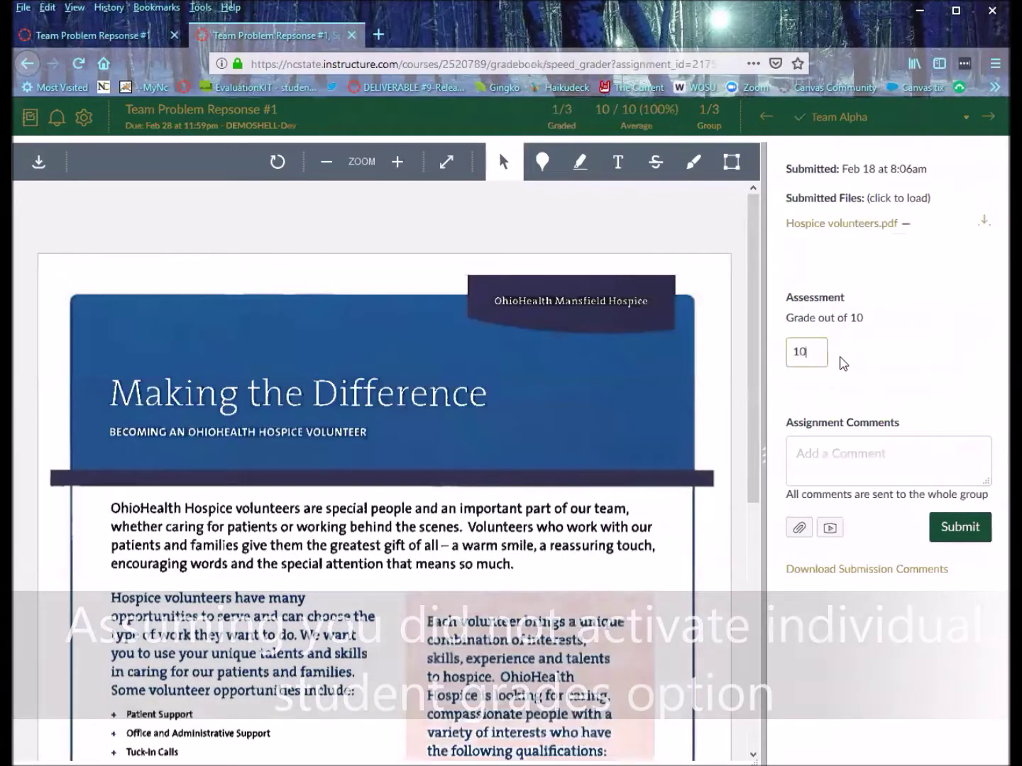
{"action": "left_click", "coordinate": [873, 117]}
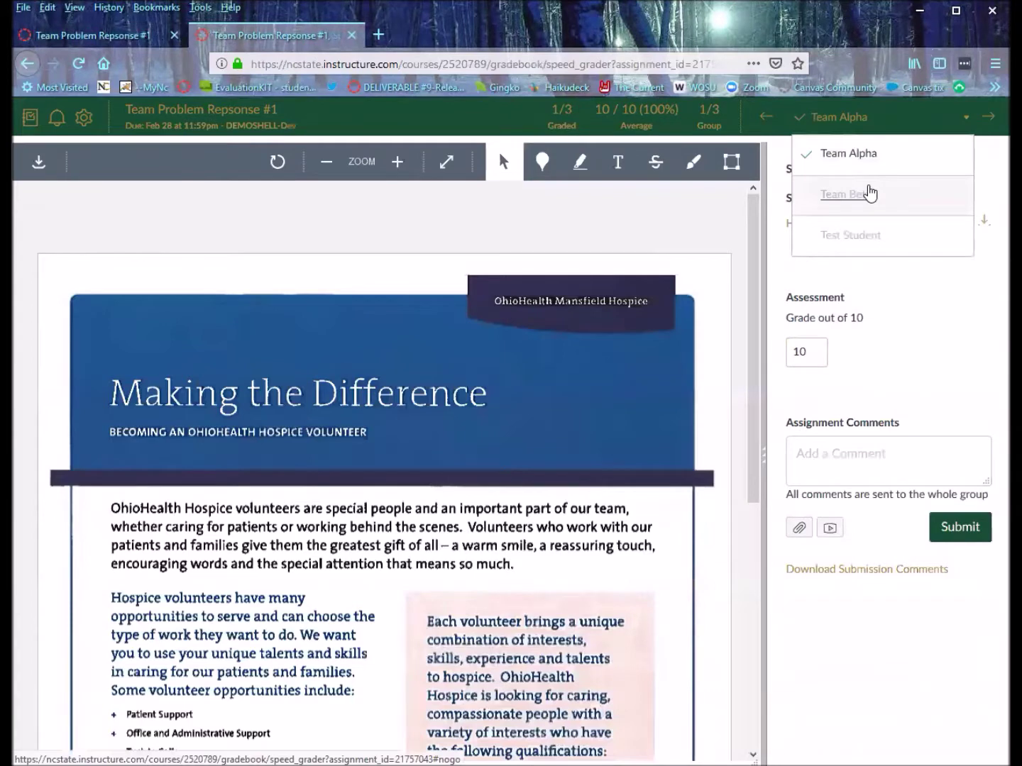
{"action": "left_click", "coordinate": [870, 194]}
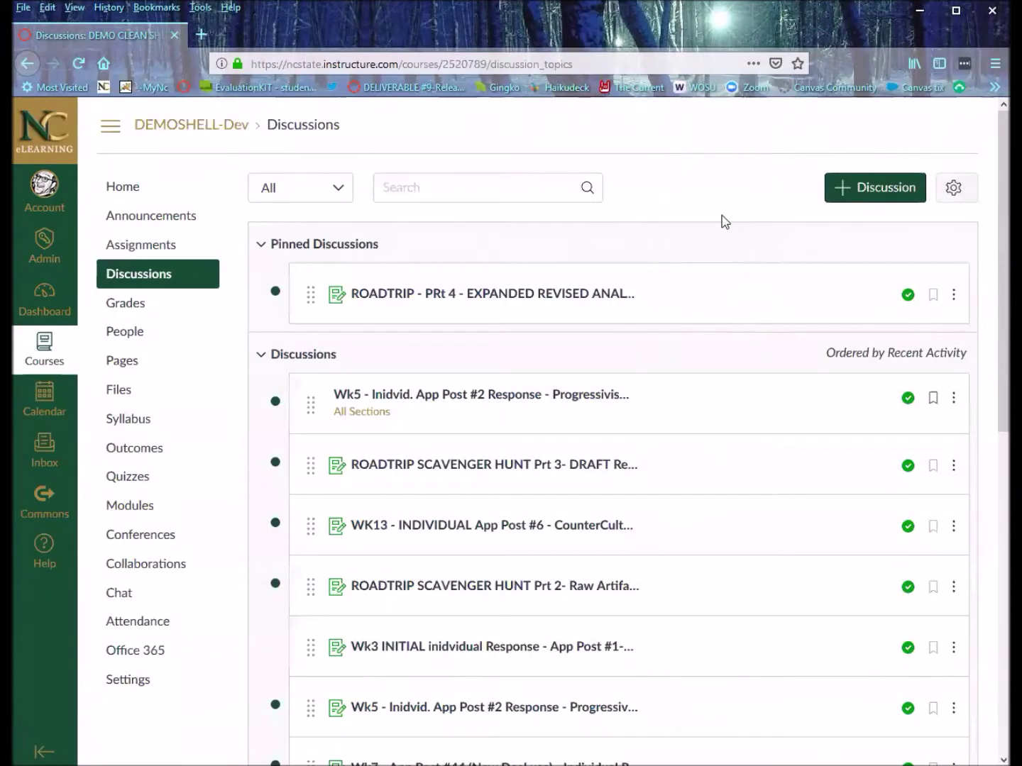
Start a new course discussion titled "TEAM Discussion for soloution to Problem #1".
{"action": "left_click", "coordinate": [874, 202]}
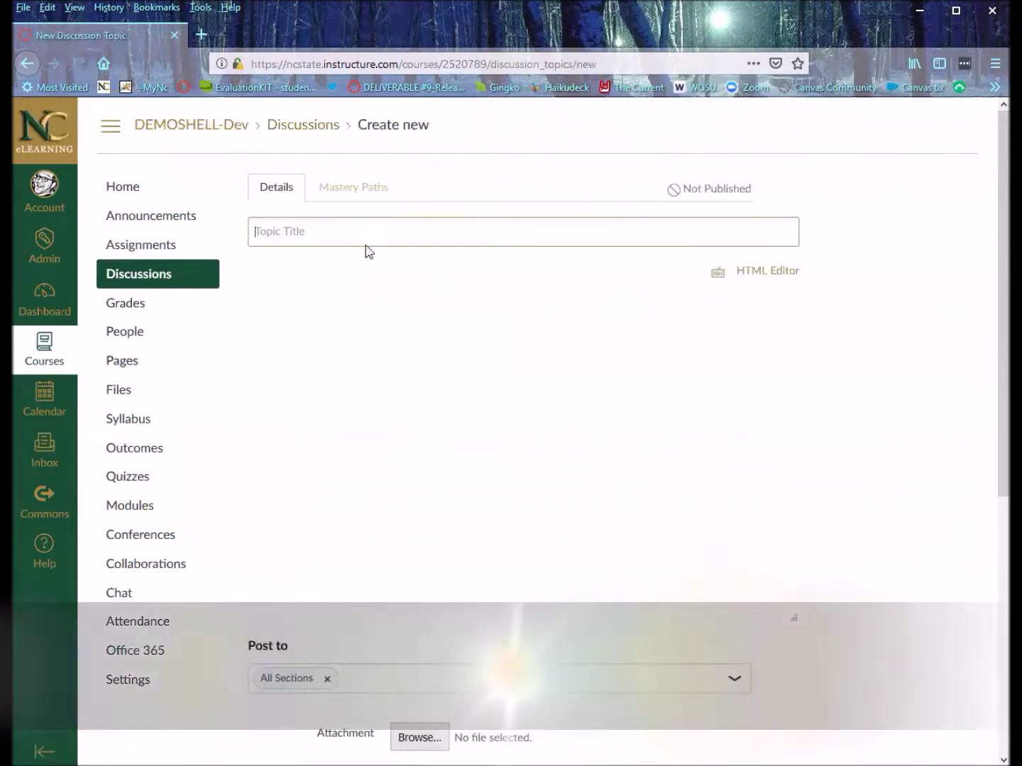
{"action": "left_click", "coordinate": [316, 233]}
{"action": "type", "text": "TEAM"}
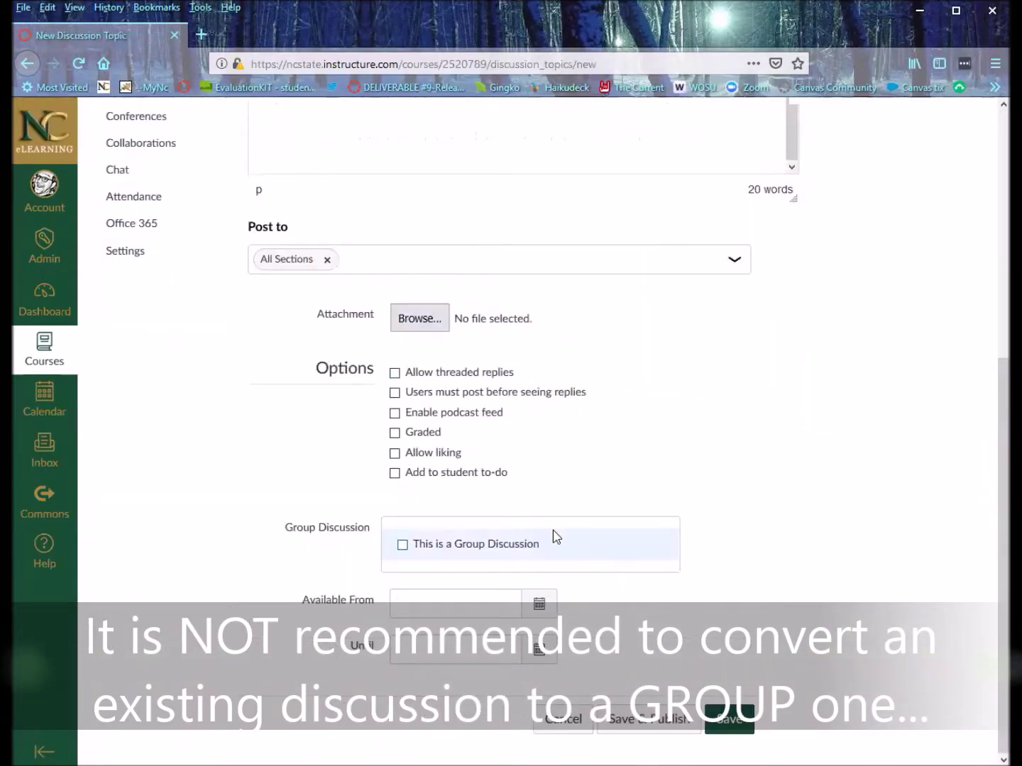
Allow threaded replies, make the discussion graded, and set it as a group discussion for the Class Teams group set.
{"action": "left_click", "coordinate": [395, 373]}
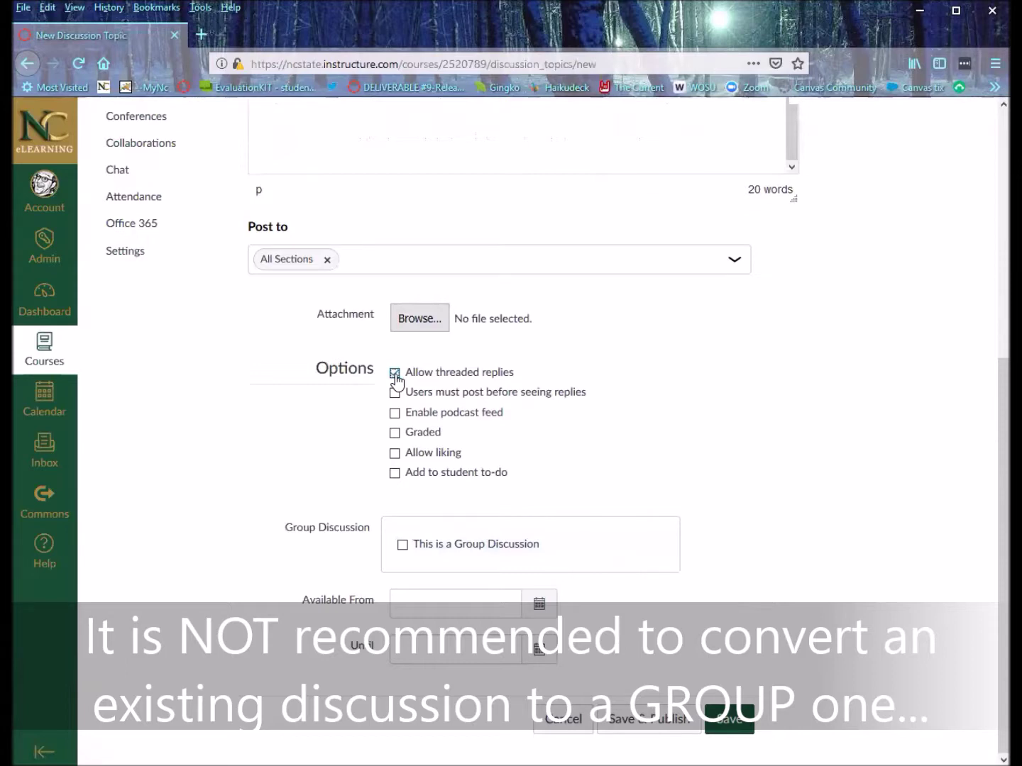
{"action": "left_click", "coordinate": [394, 434]}
{"action": "scroll", "coordinate": [608, 565], "scroll_direction": "down", "scroll_amount": 3}
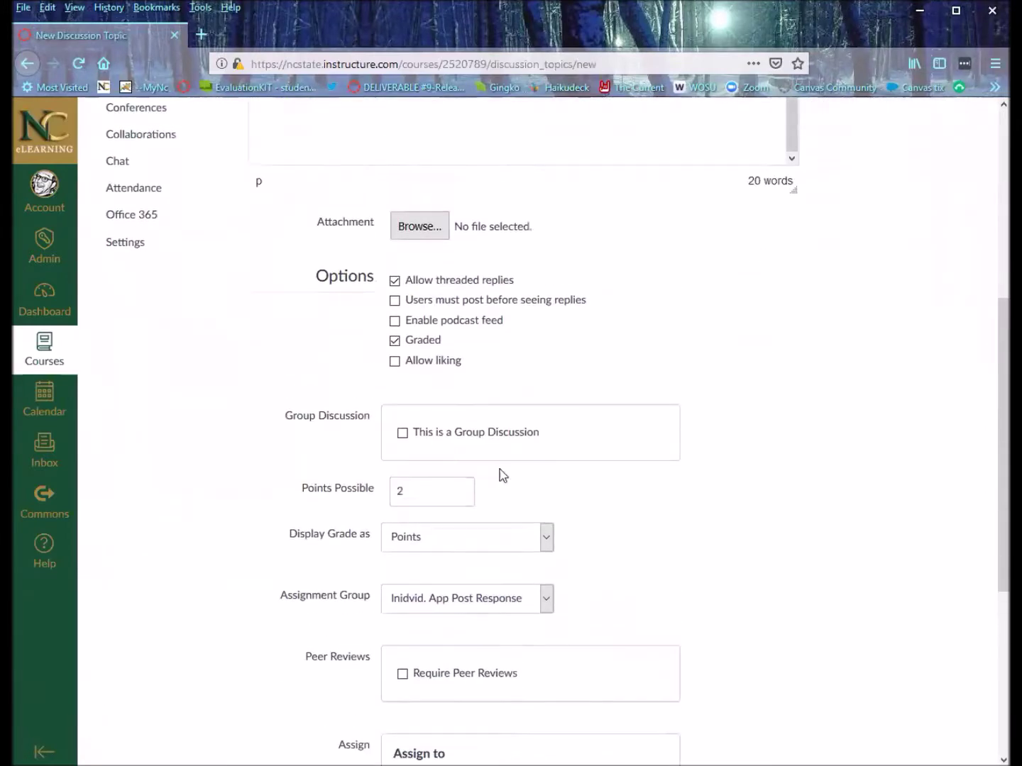
{"action": "scroll", "coordinate": [496, 489], "scroll_direction": "up", "scroll_amount": 1}
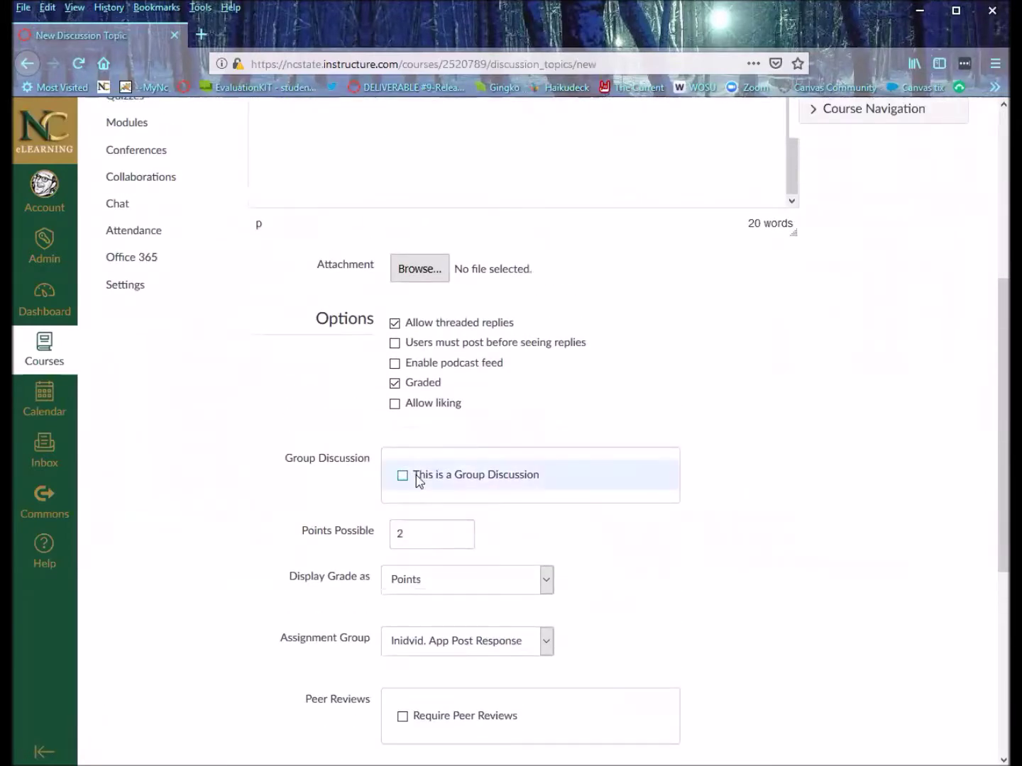
{"action": "left_click", "coordinate": [402, 476]}
{"action": "left_click", "coordinate": [502, 545]}
{"action": "left_click", "coordinate": [500, 560]}
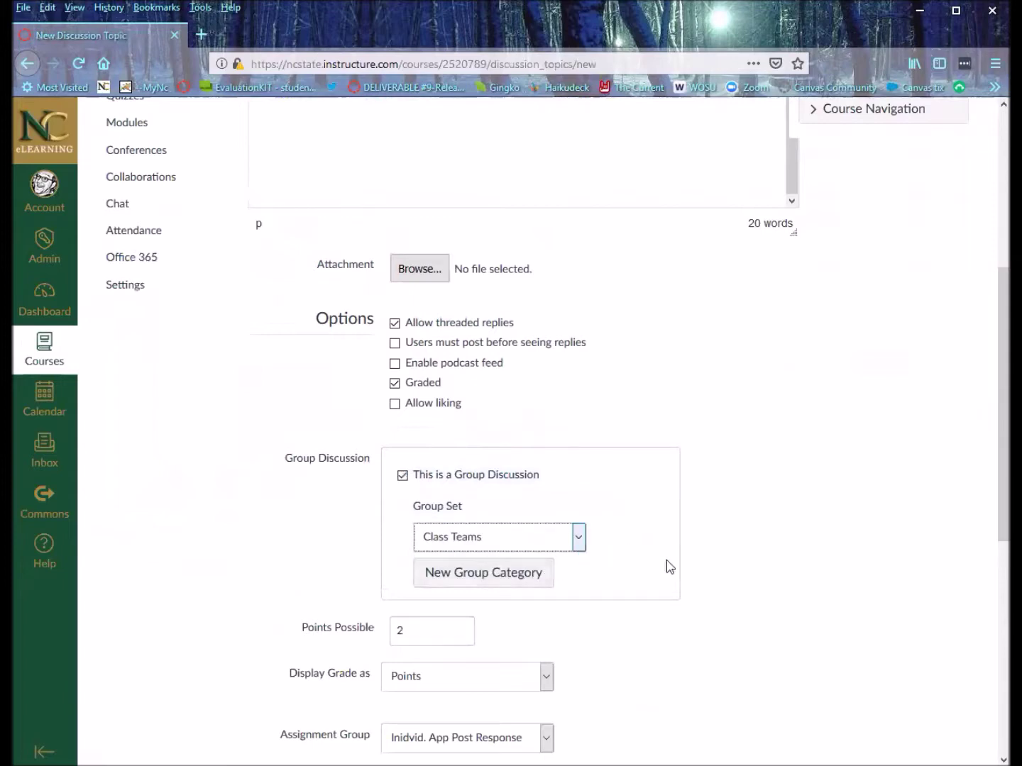
Set the discussion's due date to February 28, 2019 at 11:59pm, and save and publish it.
{"action": "scroll", "coordinate": [802, 623], "scroll_direction": "down", "scroll_amount": 5}
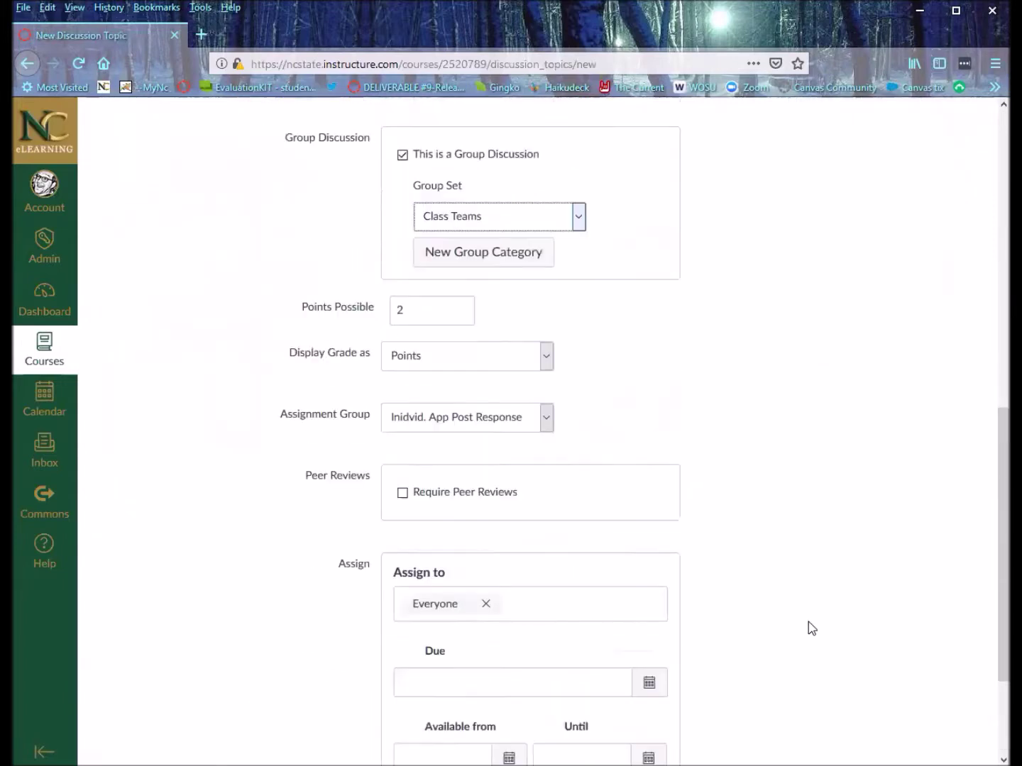
{"action": "scroll", "coordinate": [812, 629], "scroll_direction": "up", "scroll_amount": 2}
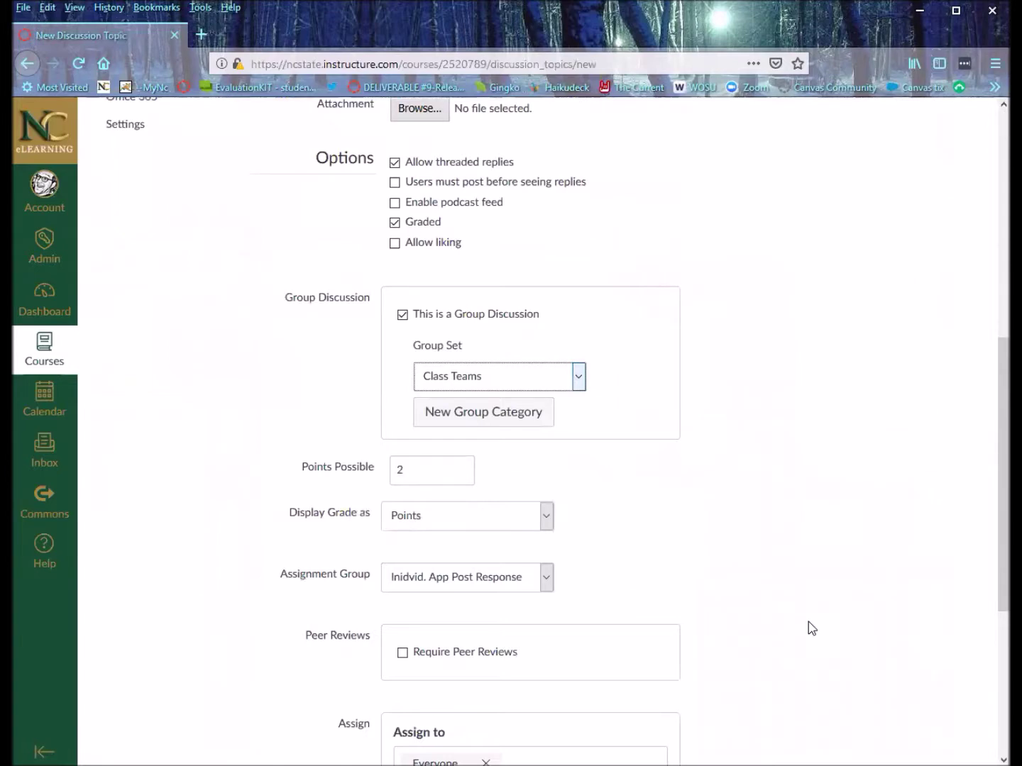
{"action": "scroll", "coordinate": [809, 622], "scroll_direction": "up", "scroll_amount": 4}
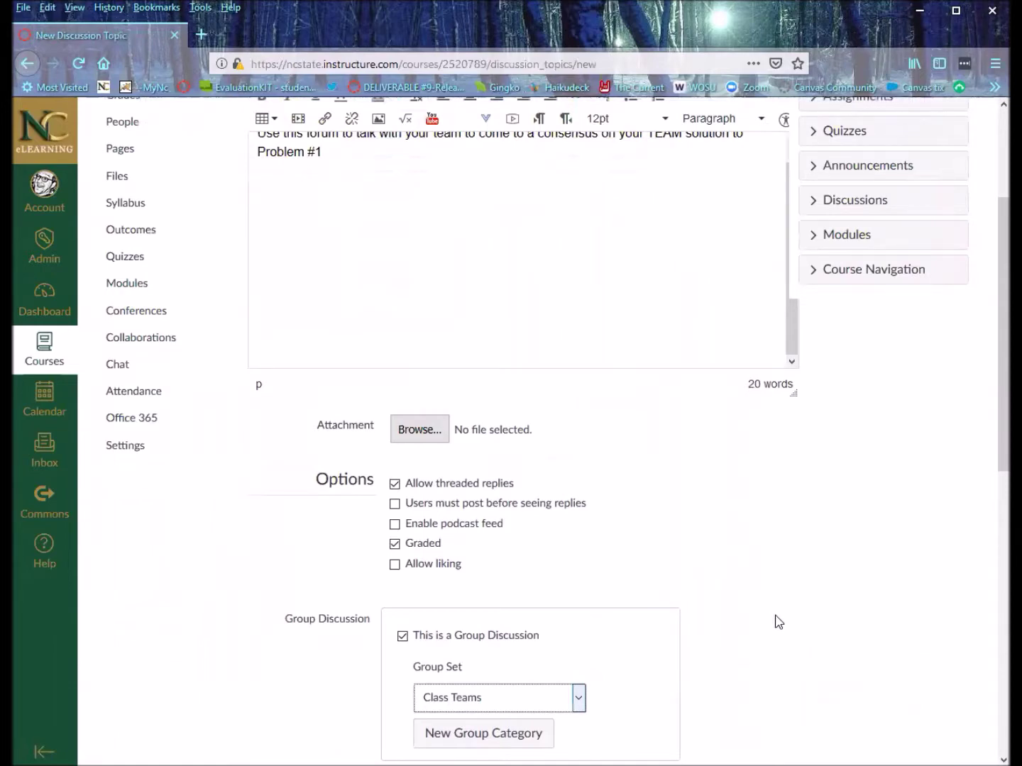
{"action": "scroll", "coordinate": [779, 623], "scroll_direction": "down", "scroll_amount": 5}
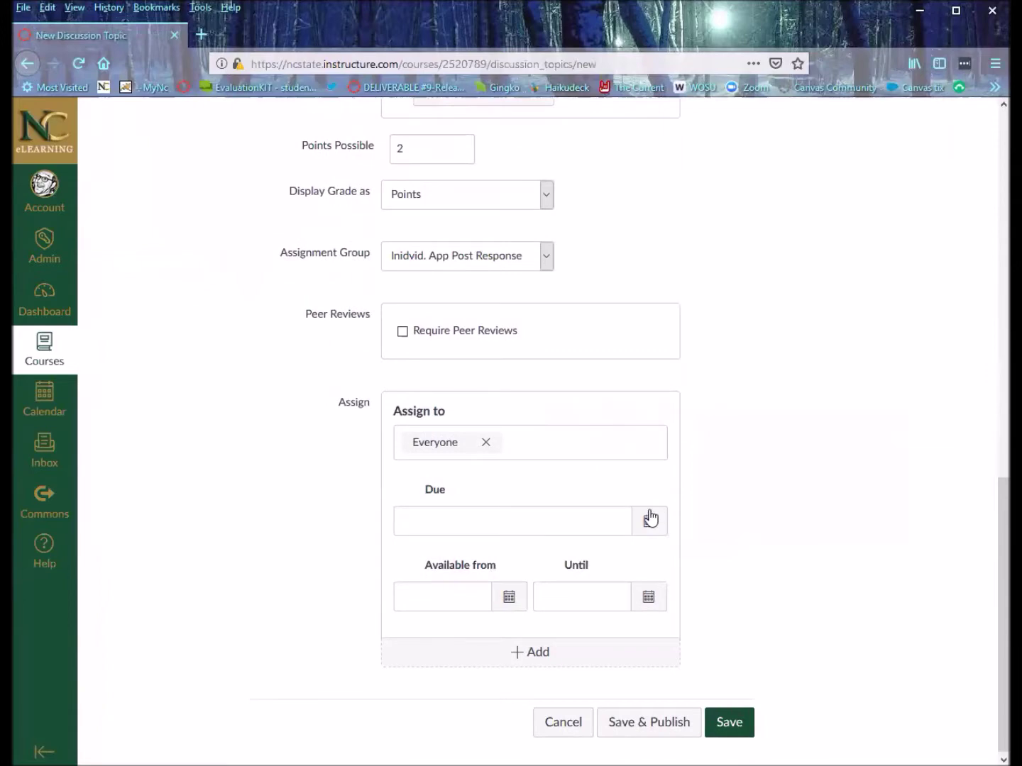
{"action": "left_click", "coordinate": [647, 529]}
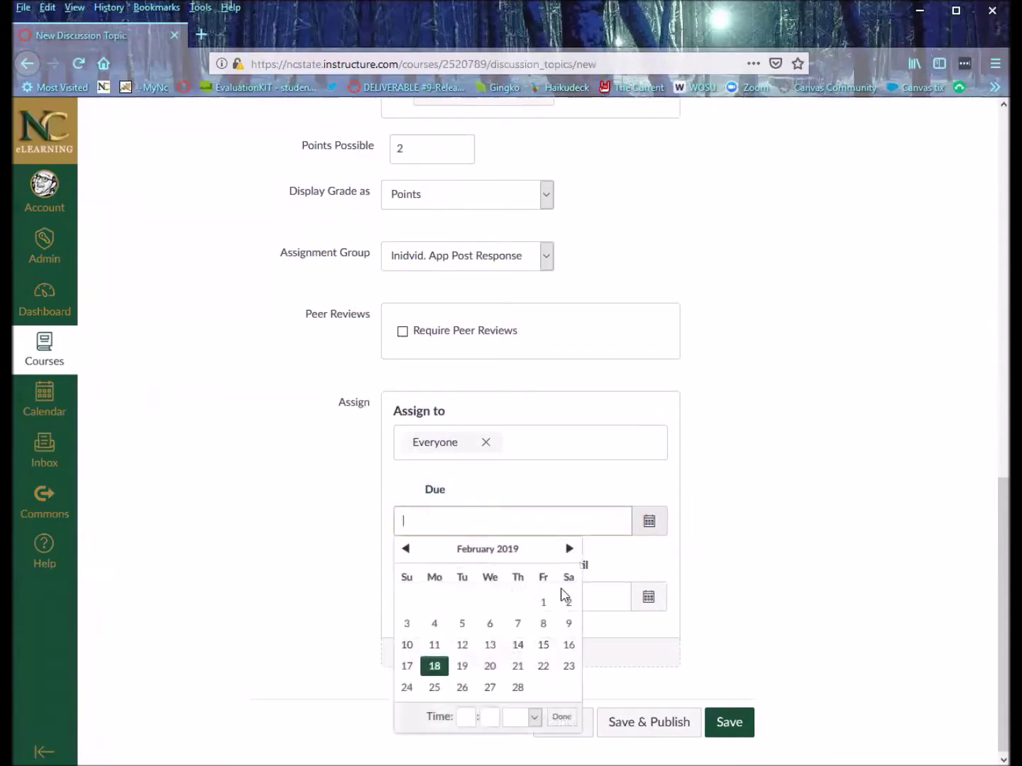
{"action": "left_click", "coordinate": [520, 686]}
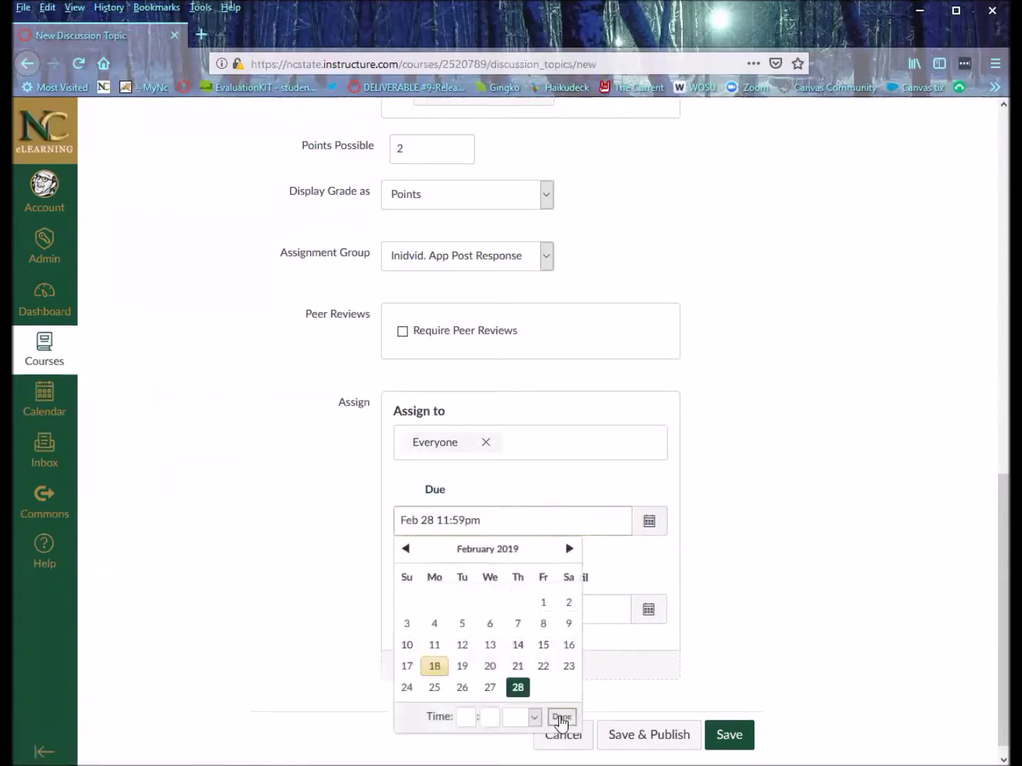
{"action": "left_click", "coordinate": [559, 718]}
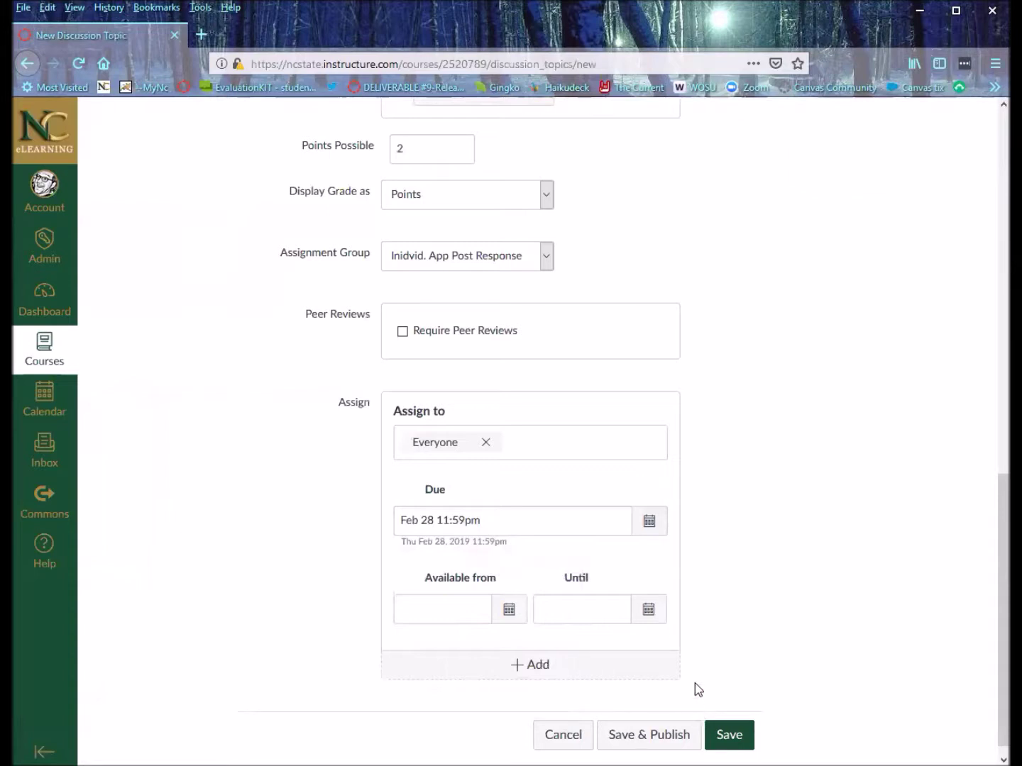
{"action": "left_click", "coordinate": [673, 733]}
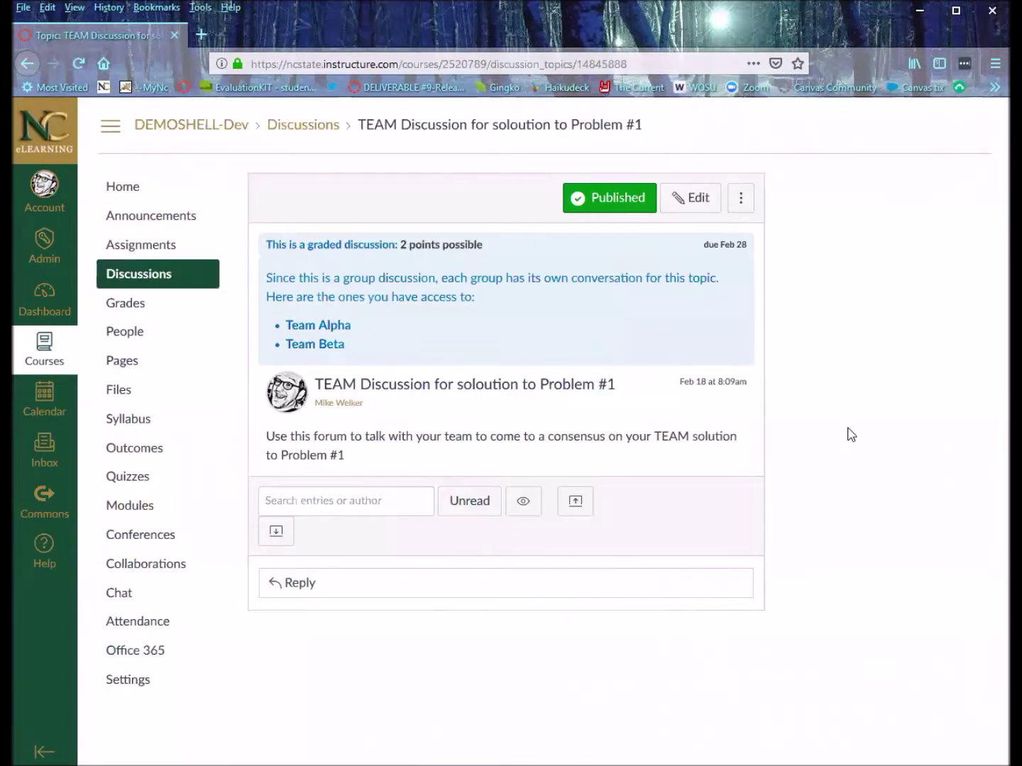
Open Team Alpha's version of the discussion, and look over the course syllabus page as the student.
{"action": "left_click", "coordinate": [328, 331]}
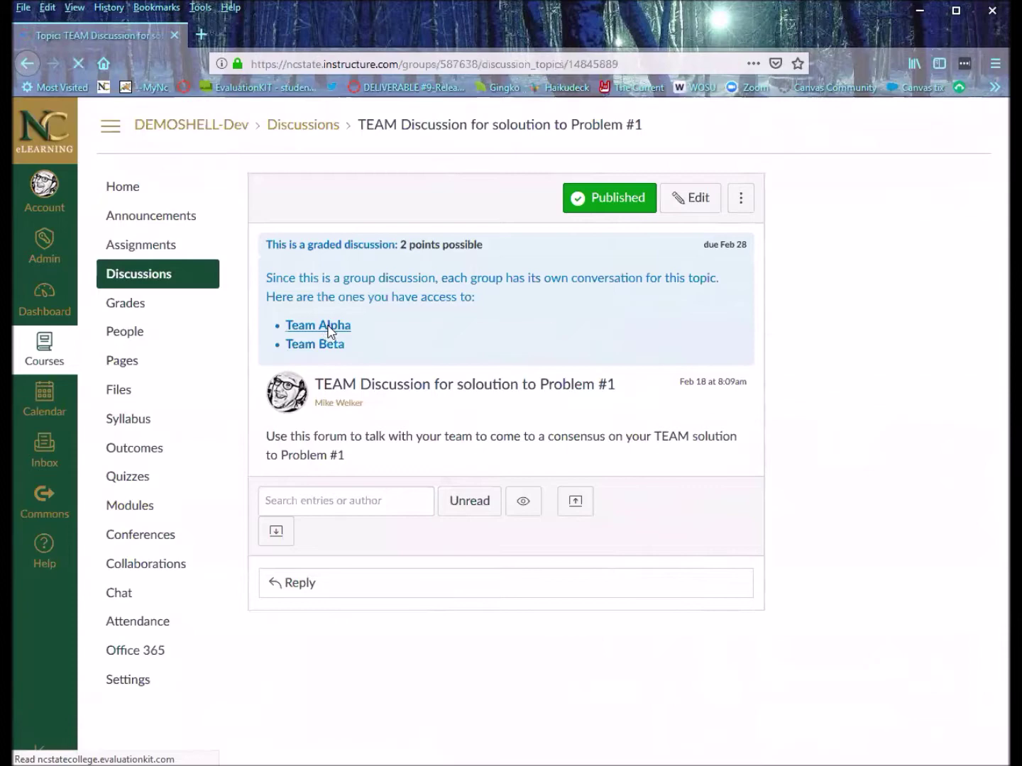
{"action": "key", "text": "alt+Left"}
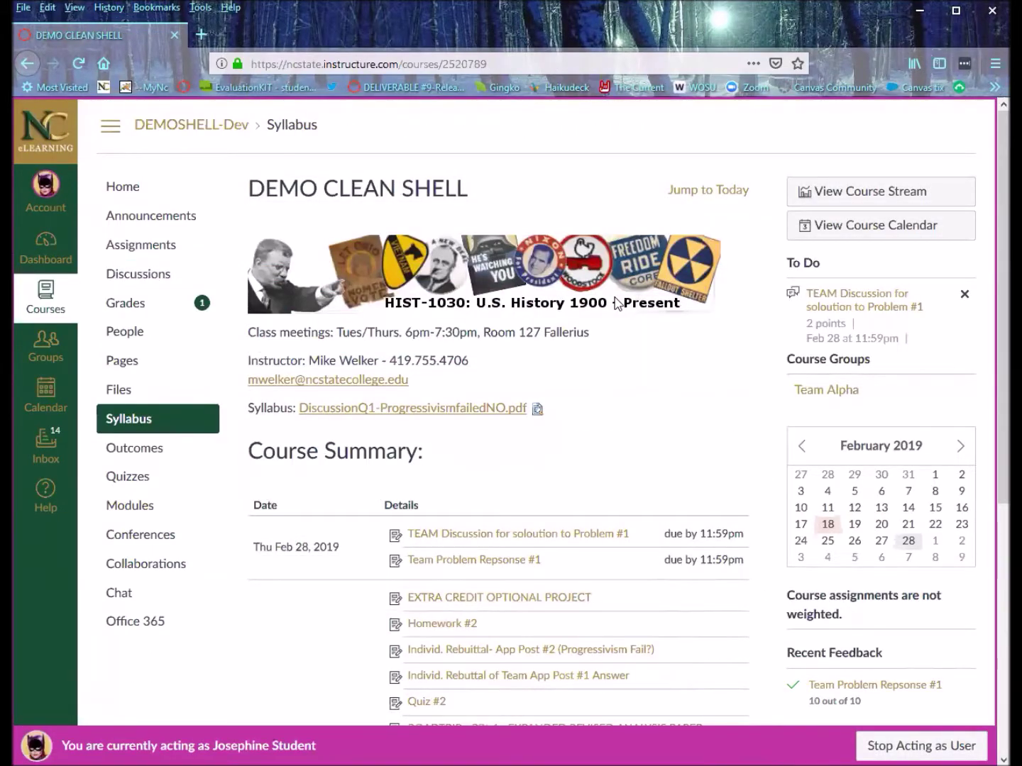
{"action": "scroll", "coordinate": [614, 302], "scroll_direction": "down", "scroll_amount": 3}
{"action": "scroll", "coordinate": [615, 303], "scroll_direction": "up", "scroll_amount": 4}
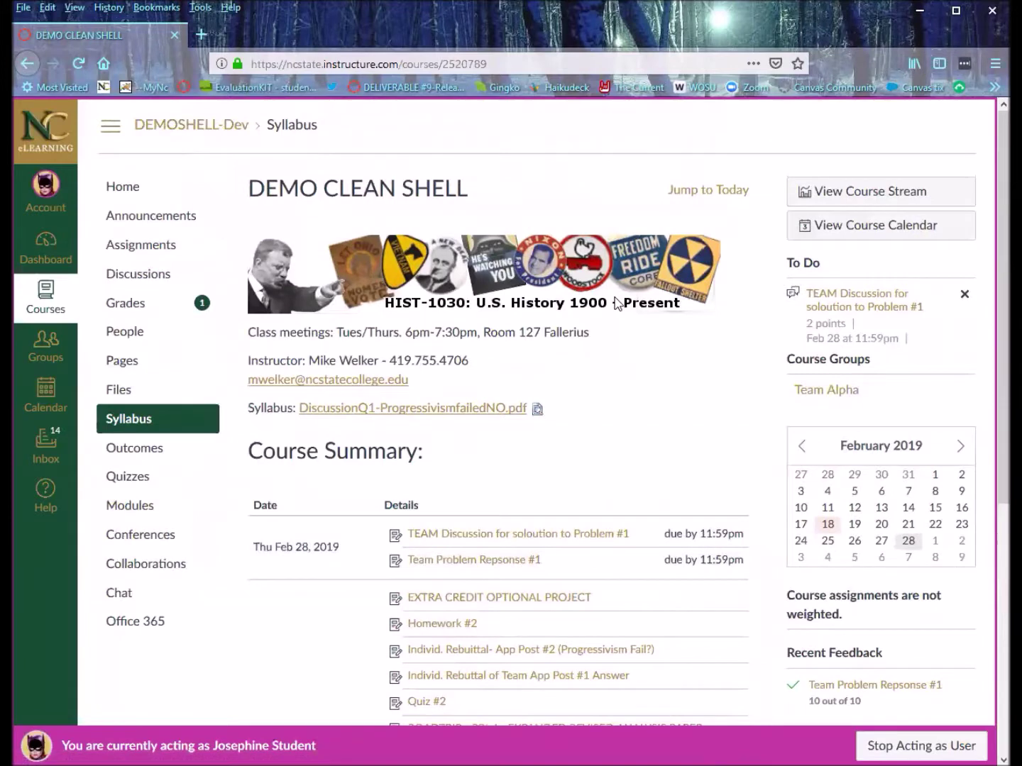